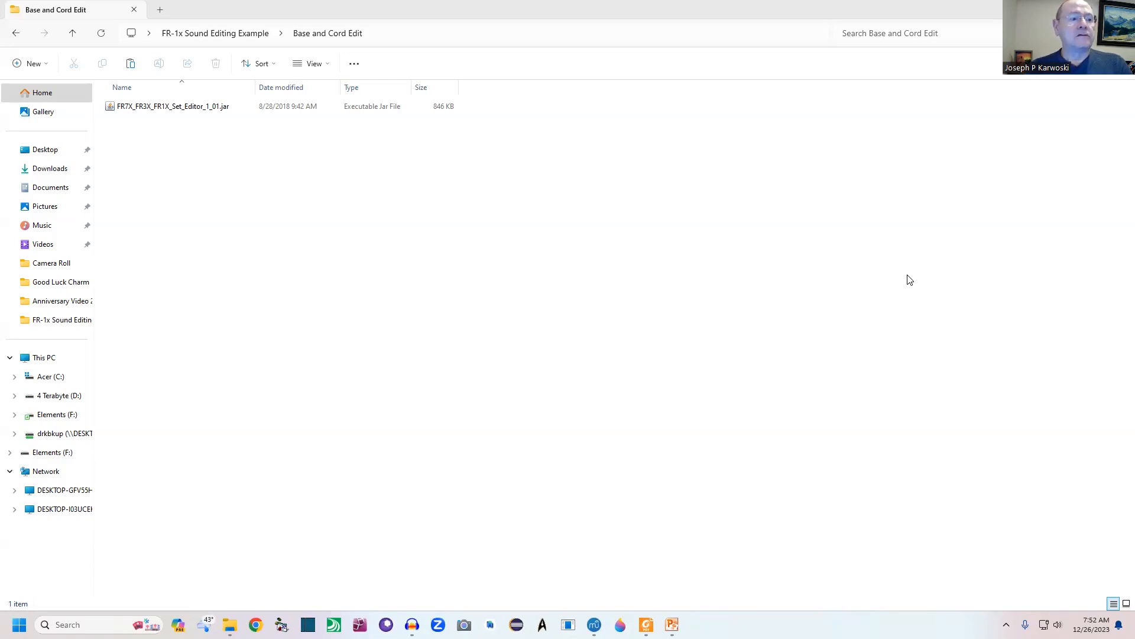
# Launch FR7X_FR3X_FR1X_Set_Editor_1_01.jar and open the set editor for the FR-1x model
pyautogui.doubleClick(167, 107)
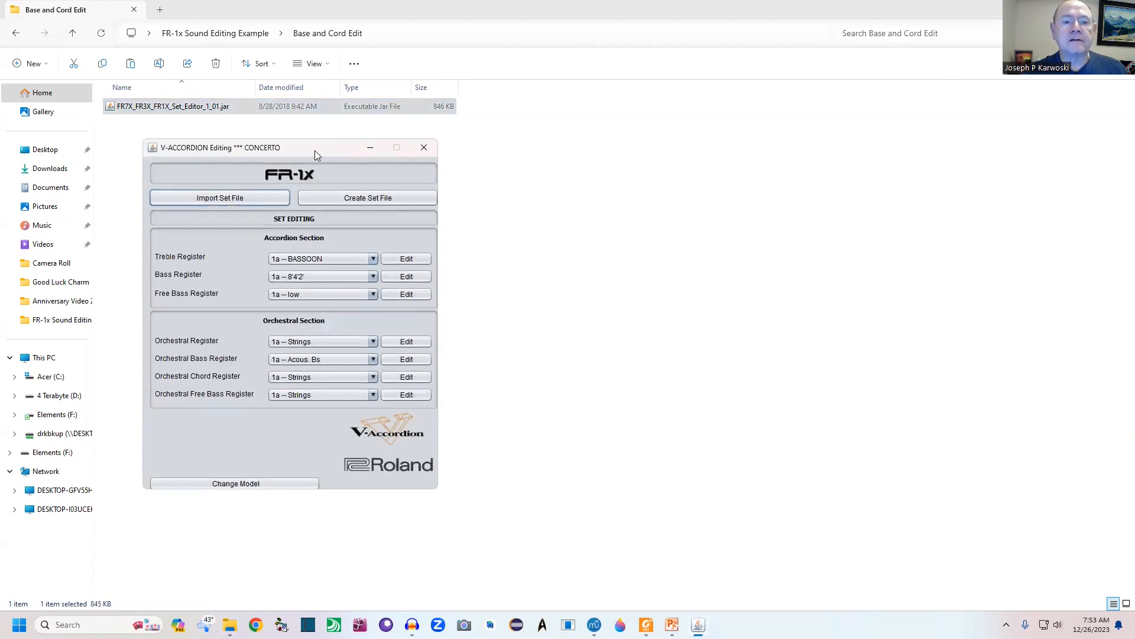
pyautogui.moveTo(315, 151); pyautogui.dragTo(622, 105)
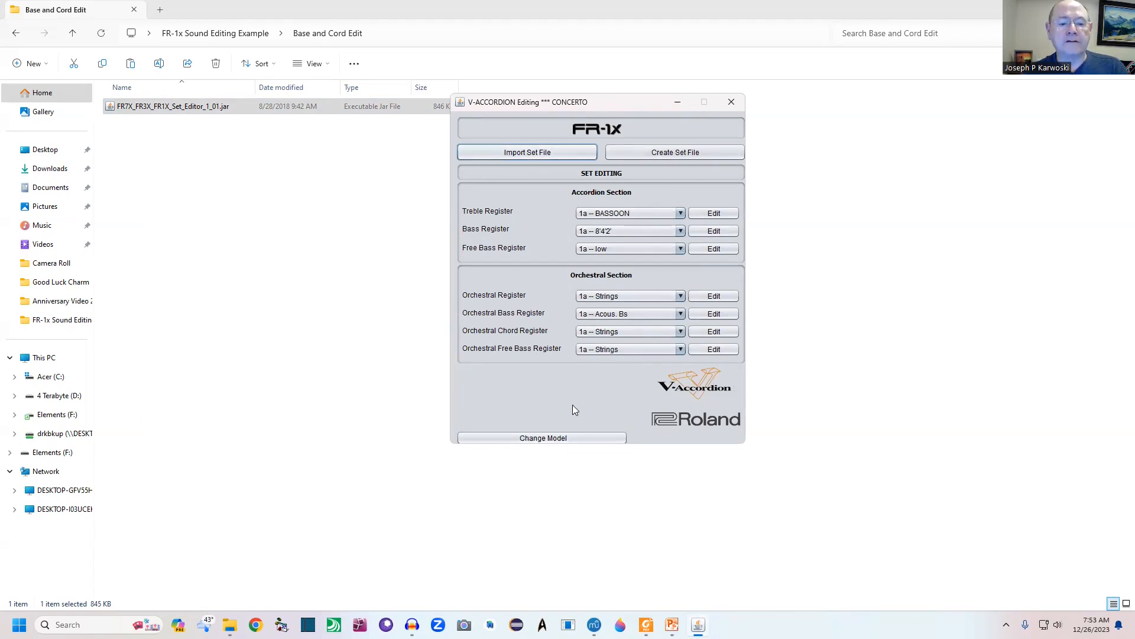
pyautogui.click(535, 440)
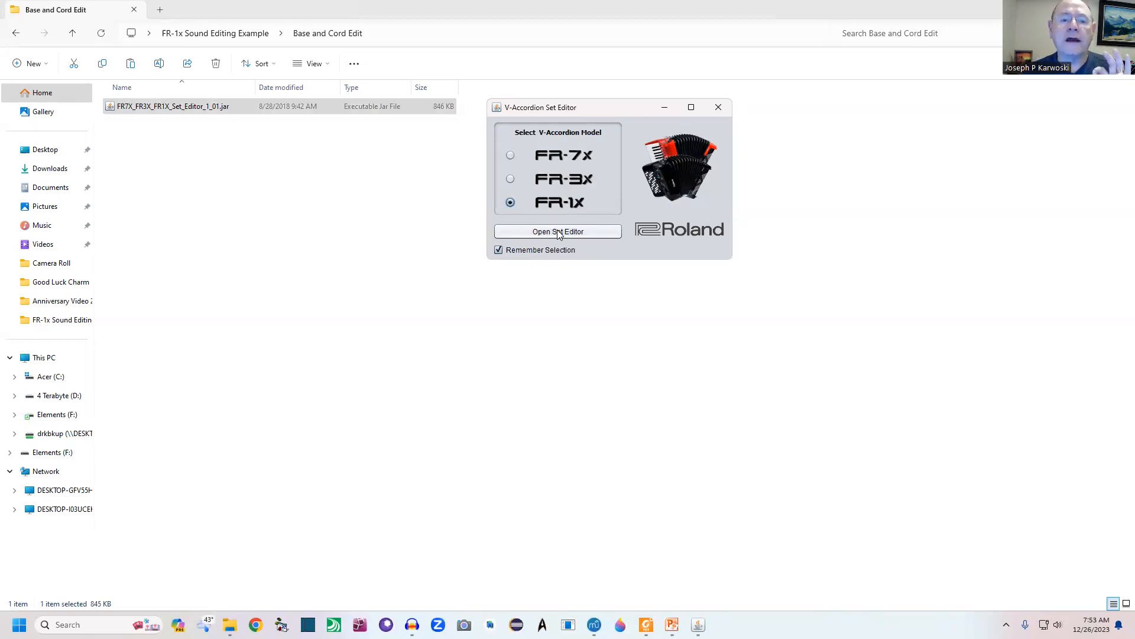
pyautogui.click(558, 232)
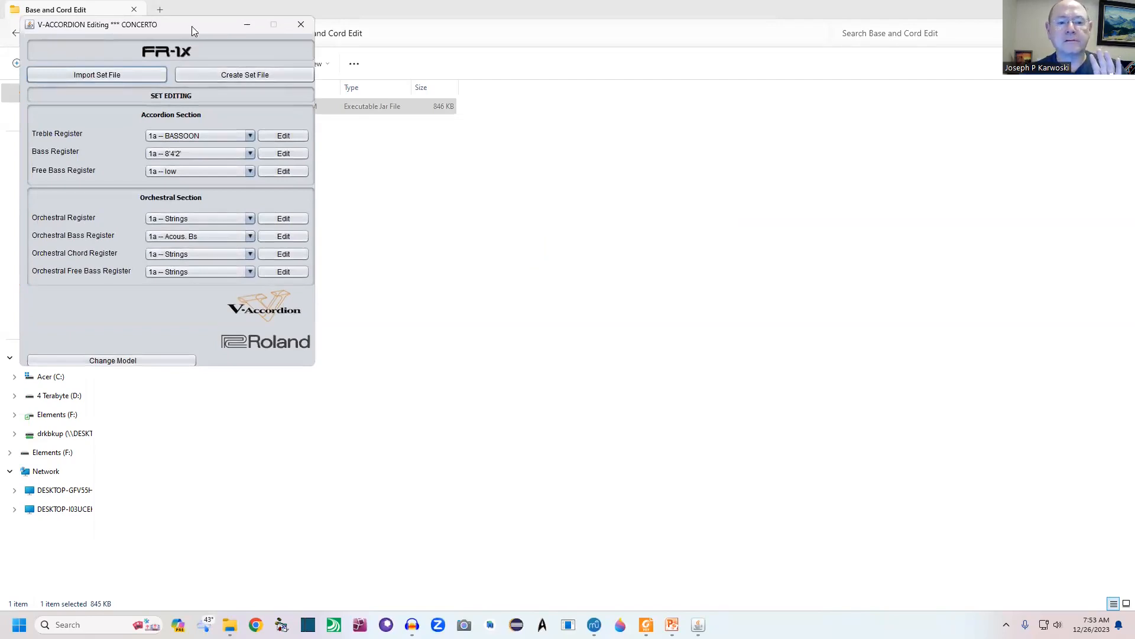
pyautogui.moveTo(191, 26); pyautogui.dragTo(602, 95)
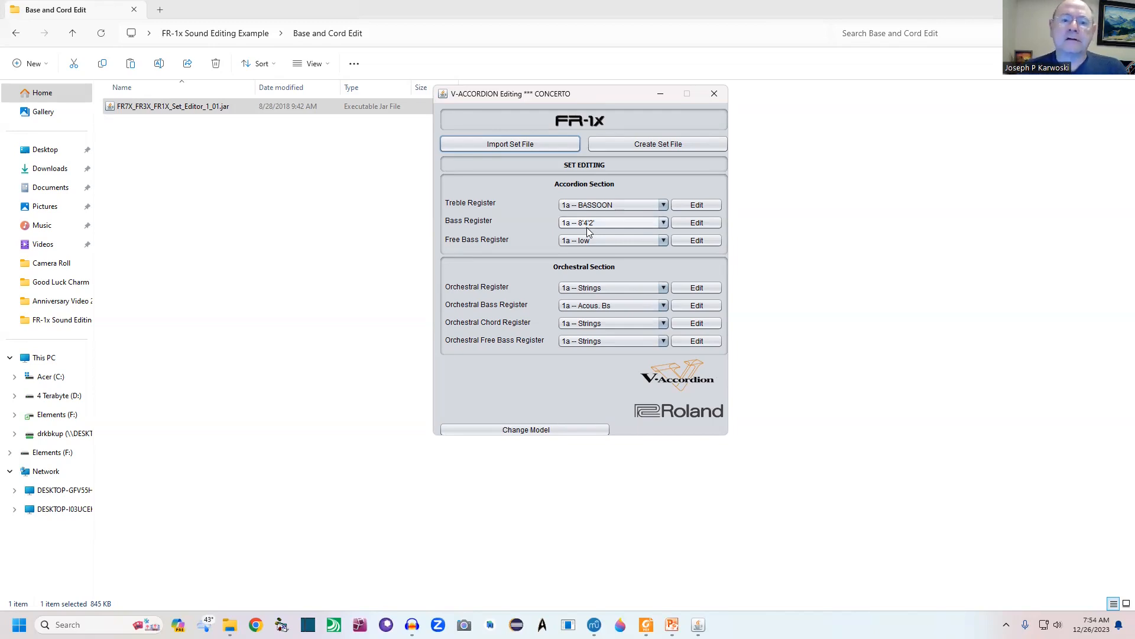
# In bass register 1a, set the 16' reed's status to Bass and its type to Alpine [Exp - Alpine]
pyautogui.click(696, 223)
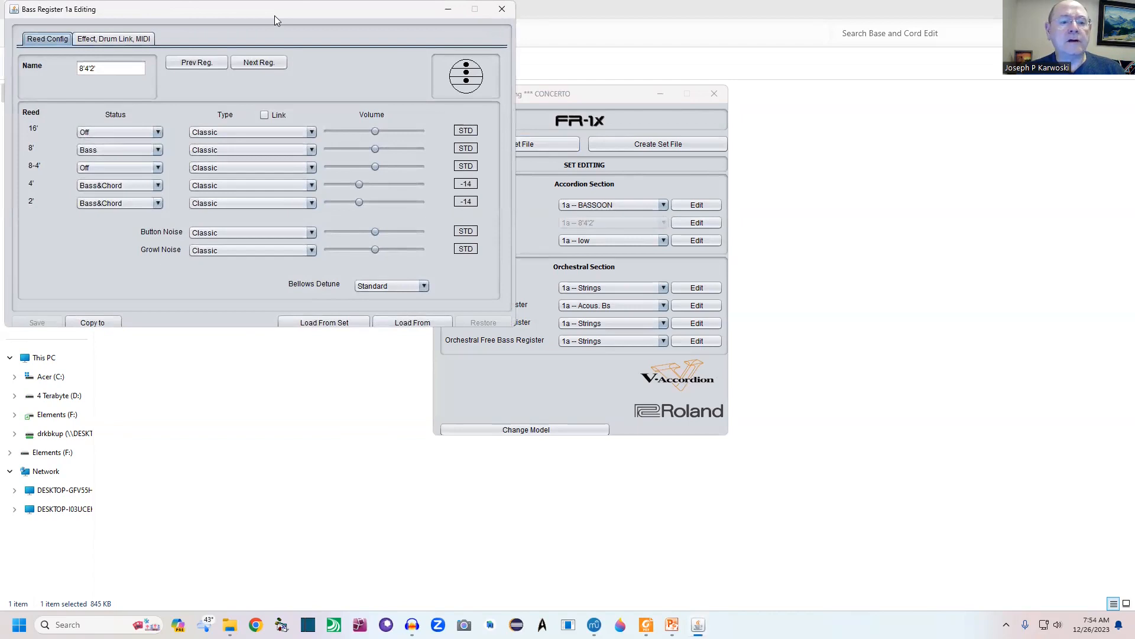
pyautogui.moveTo(274, 16); pyautogui.dragTo(578, 102)
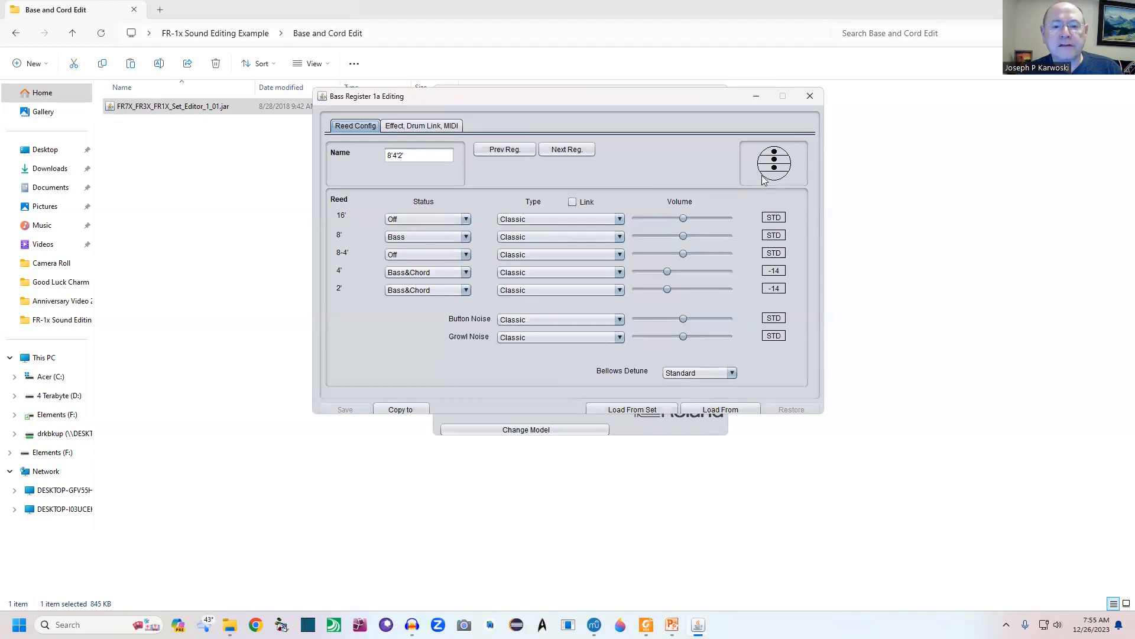
pyautogui.click(465, 221)
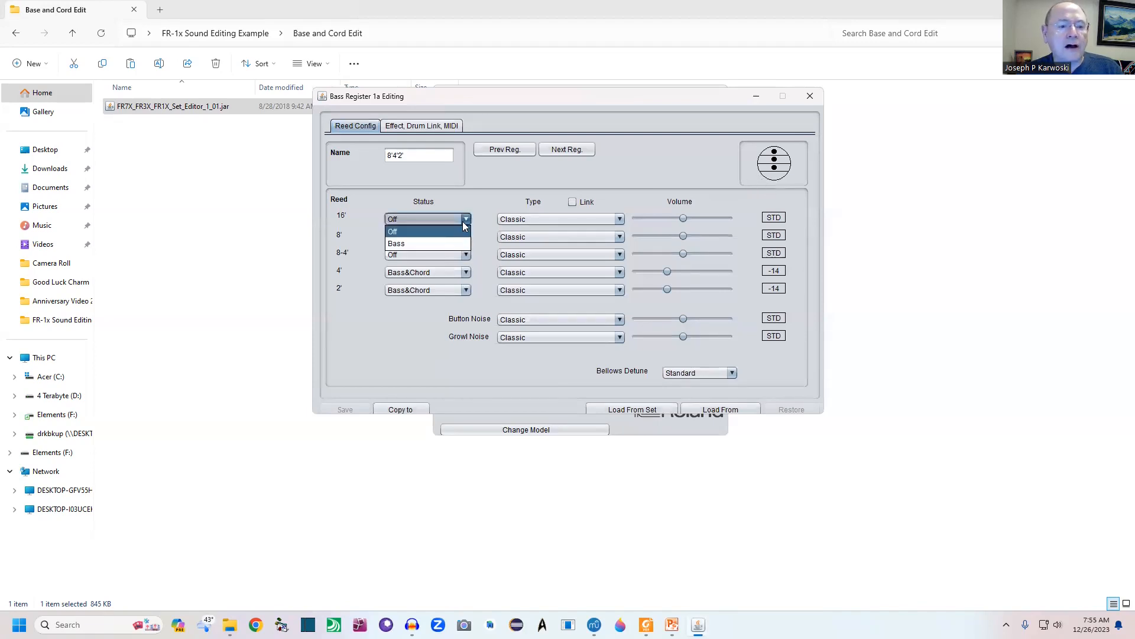
pyautogui.click(422, 243)
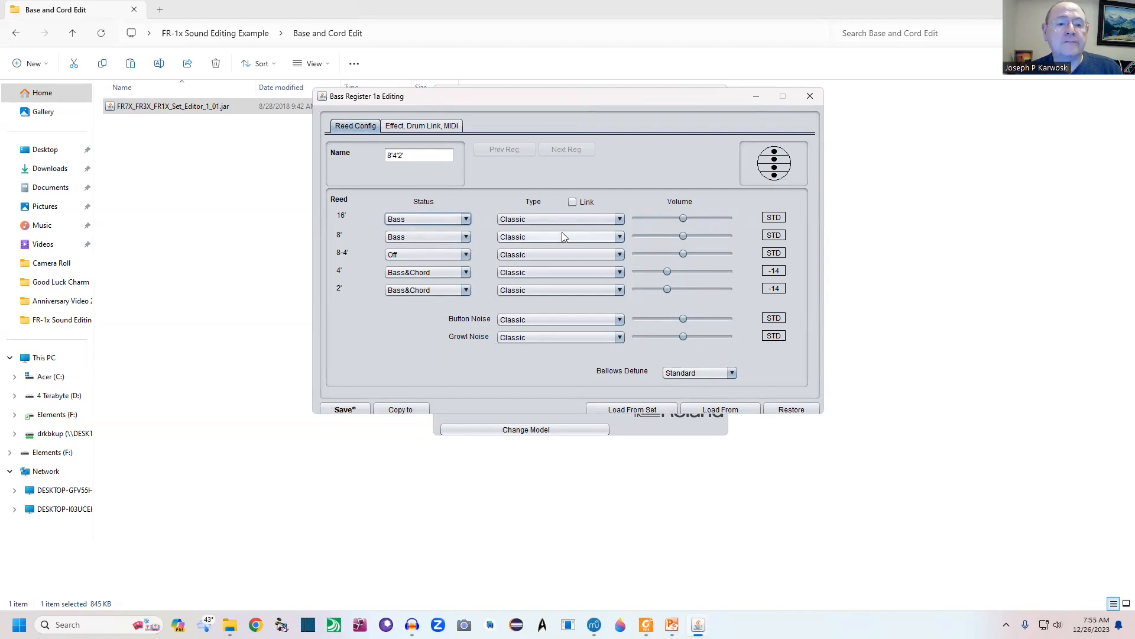
pyautogui.click(619, 219)
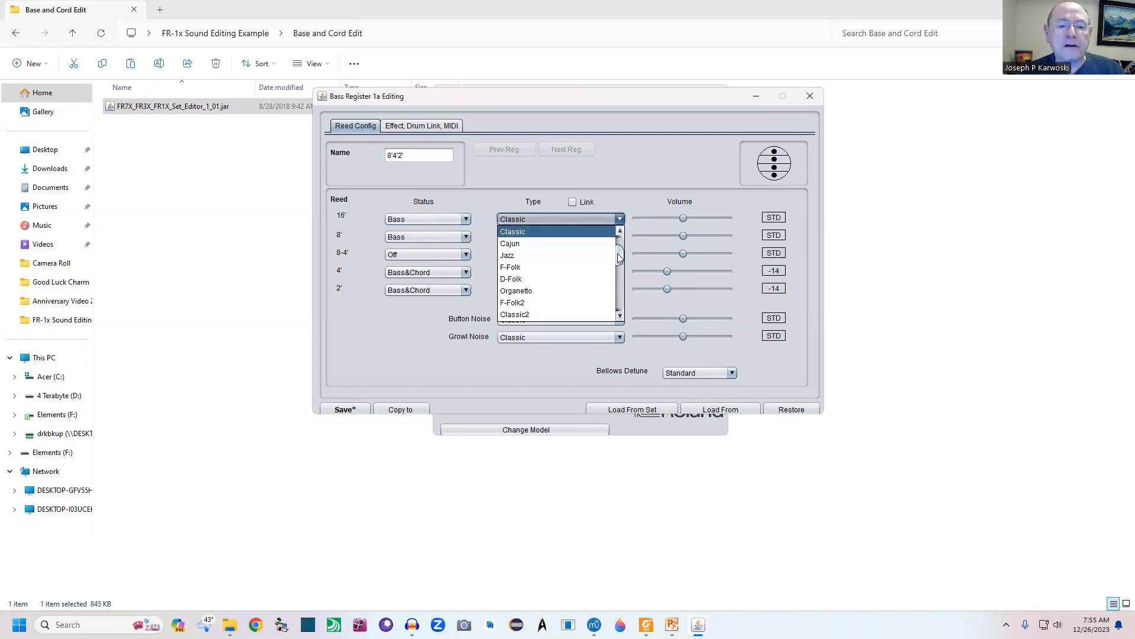
pyautogui.moveTo(618, 254); pyautogui.dragTo(606, 297)
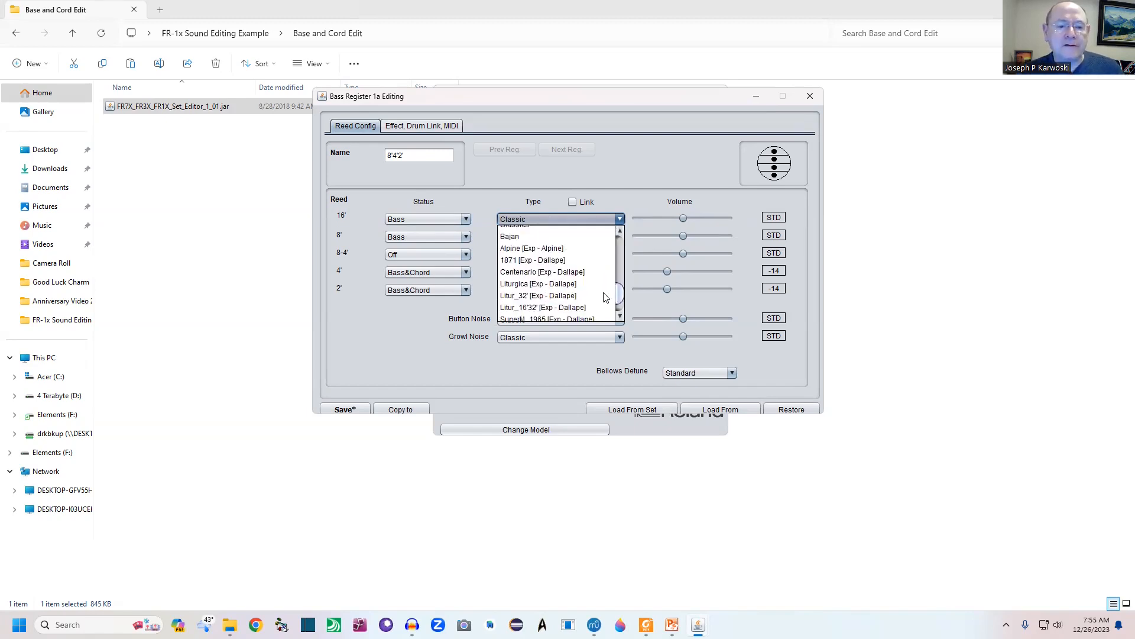
pyautogui.click(542, 248)
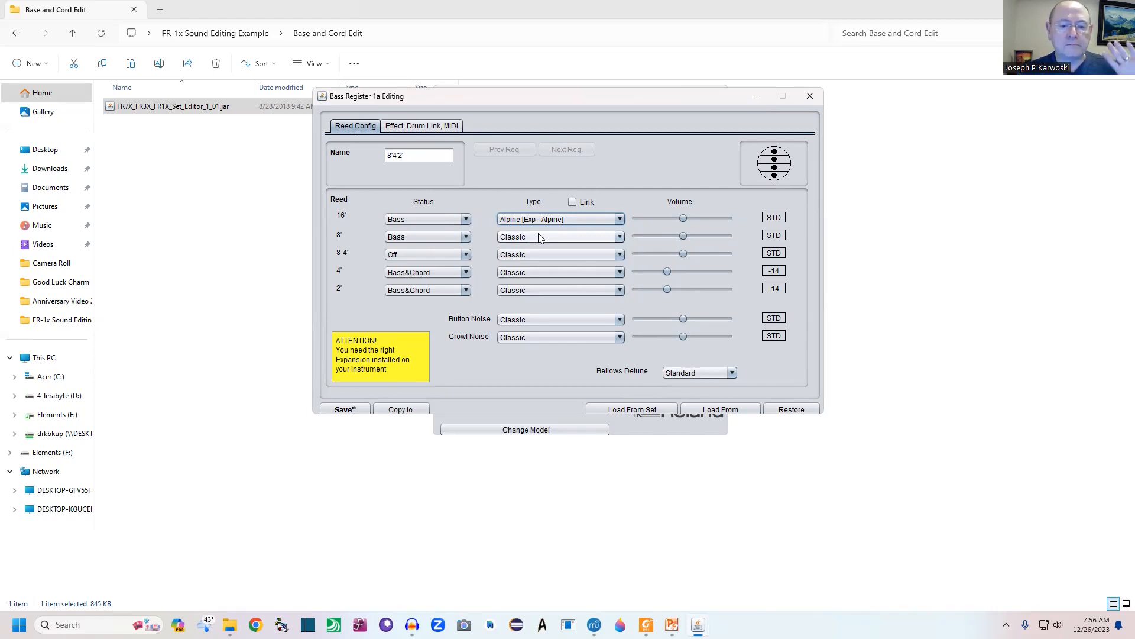
# Review bass register 1a's effect, drum link and MIDI settings, and close the register without saving its changes
pyautogui.click(430, 130)
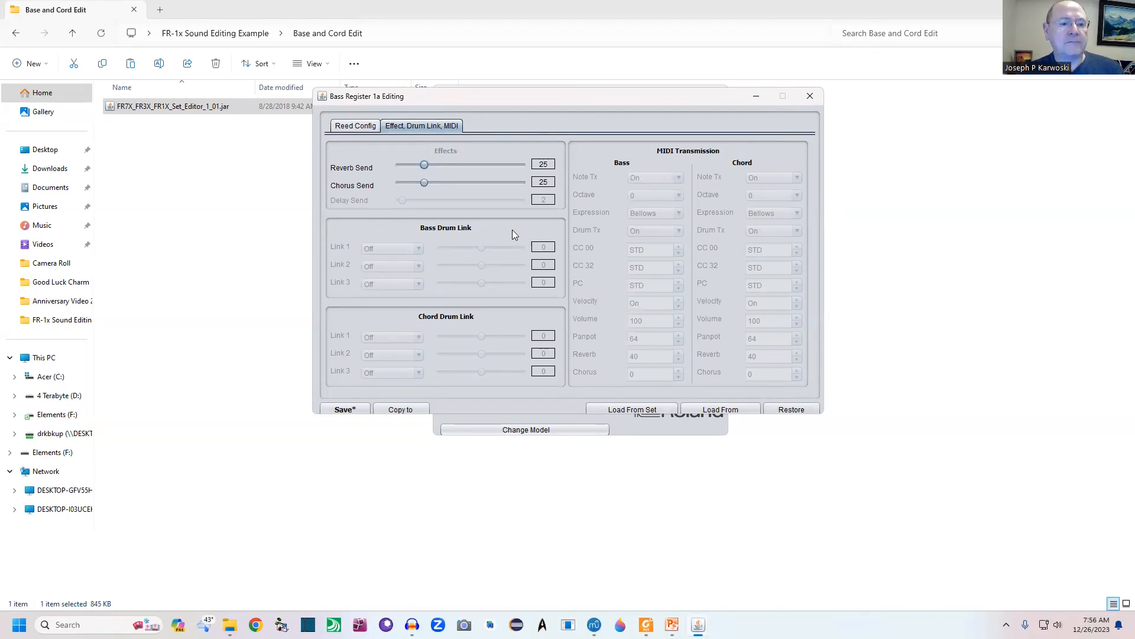
pyautogui.click(356, 126)
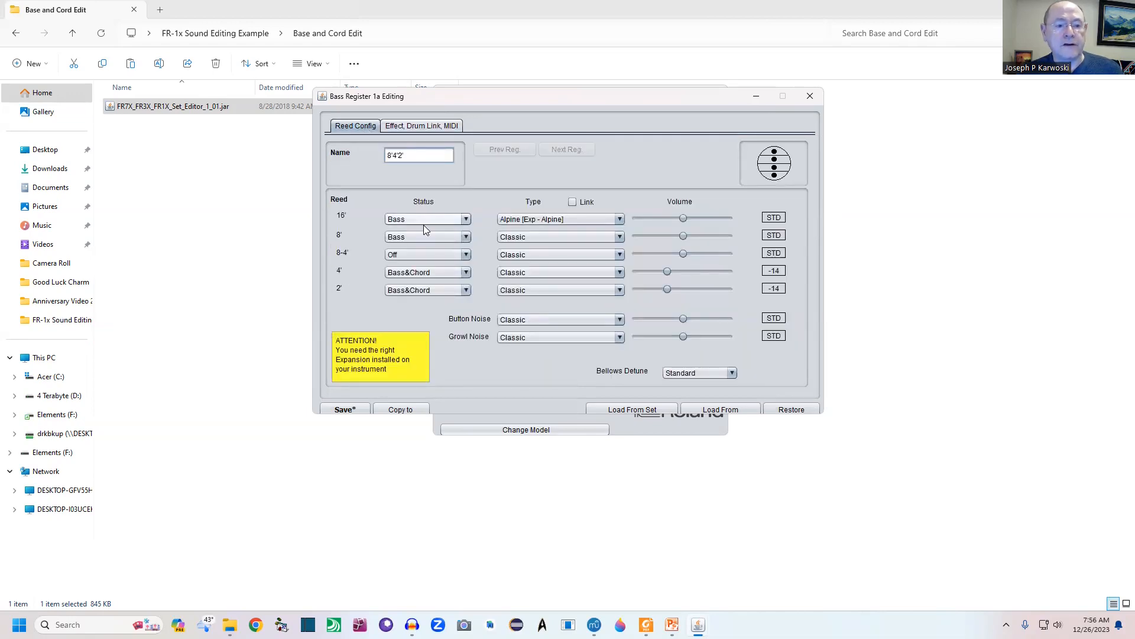
pyautogui.click(425, 132)
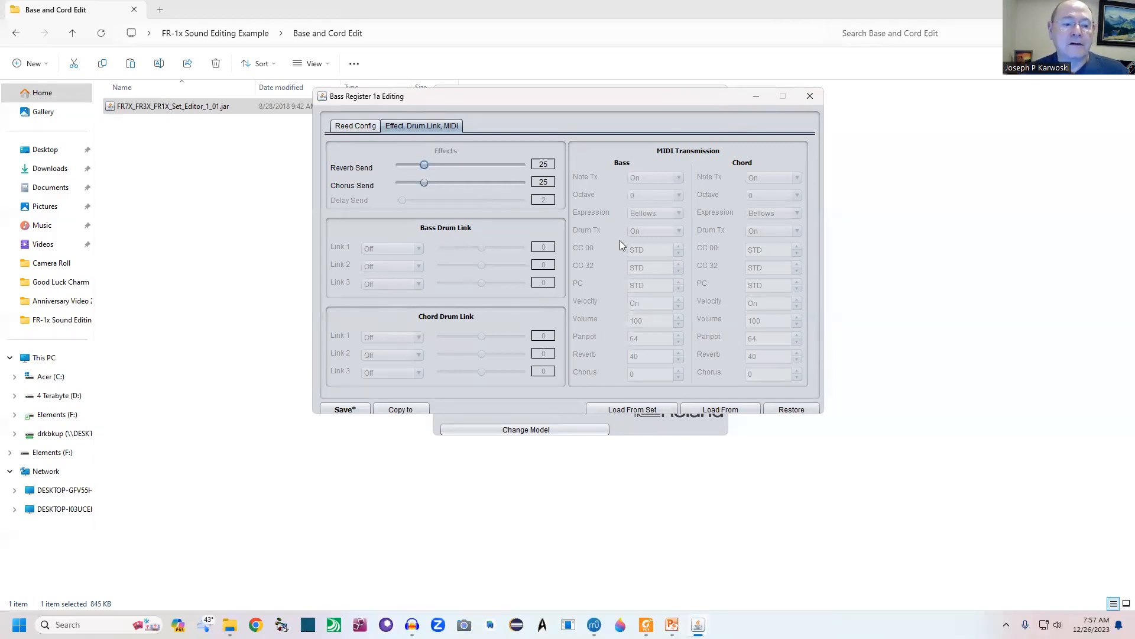
pyautogui.click(808, 97)
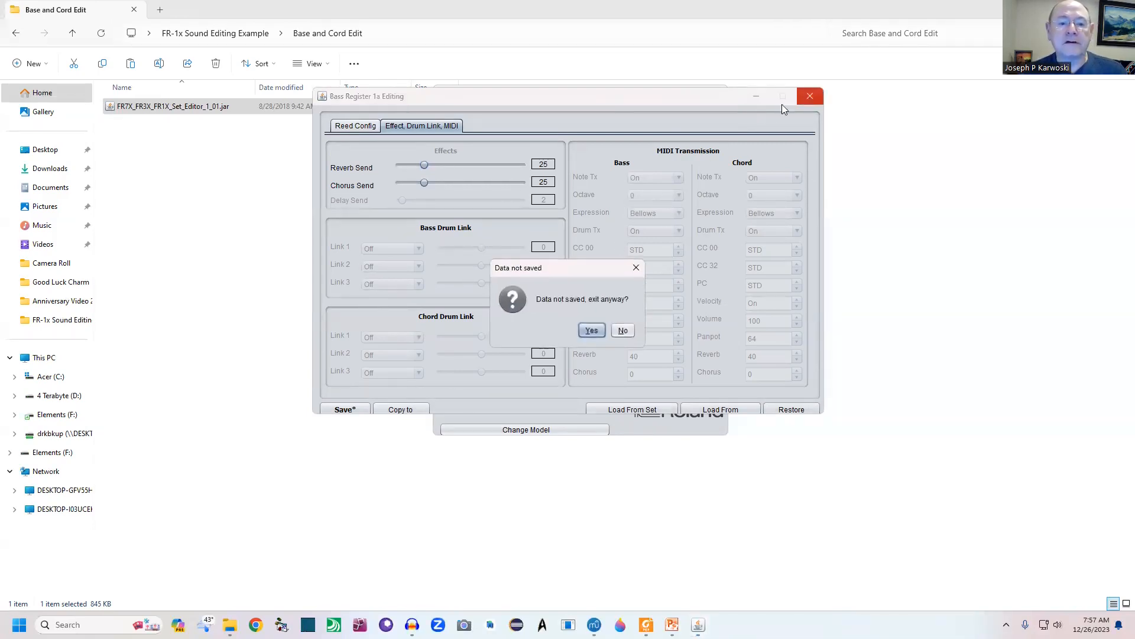
pyautogui.click(590, 331)
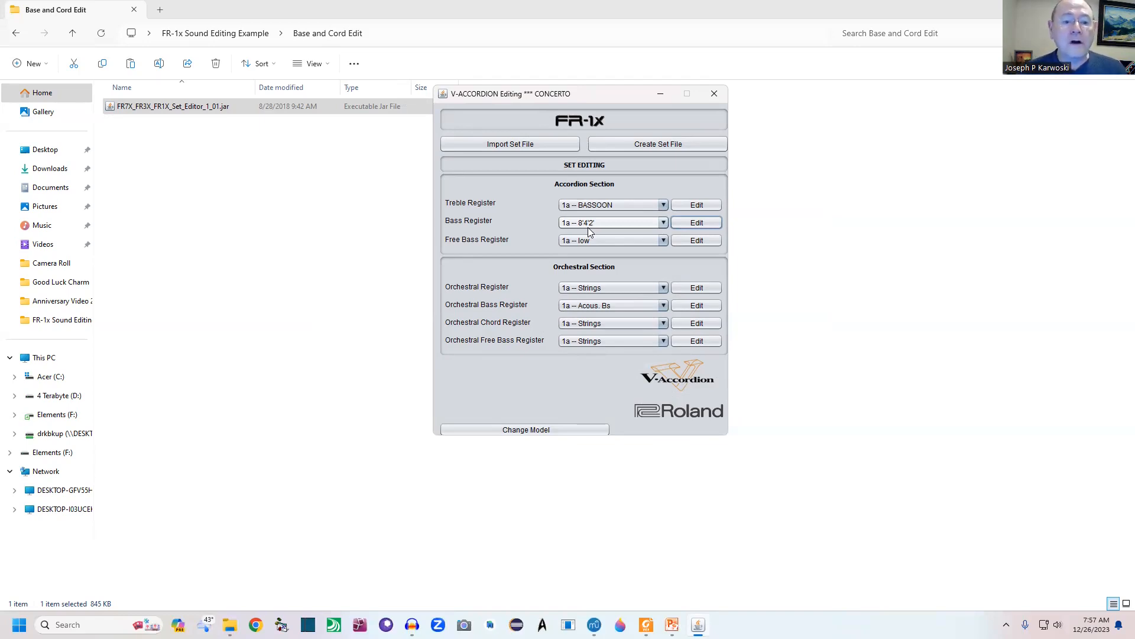
# Change the accordion model to FR-7x and open its set editor
pyautogui.click(532, 432)
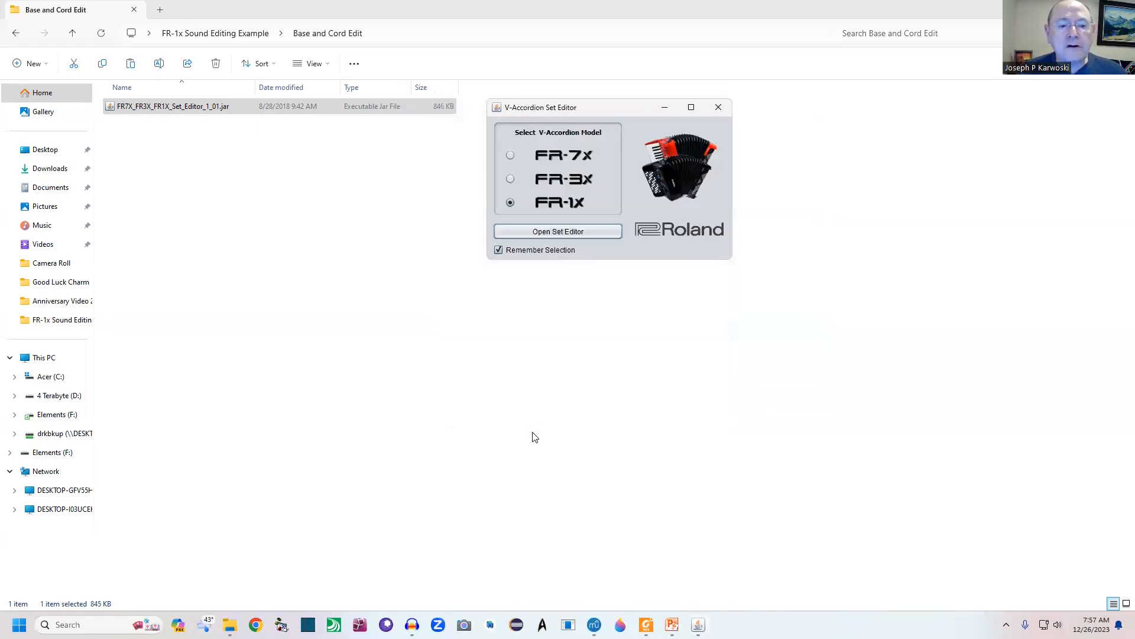
pyautogui.click(554, 153)
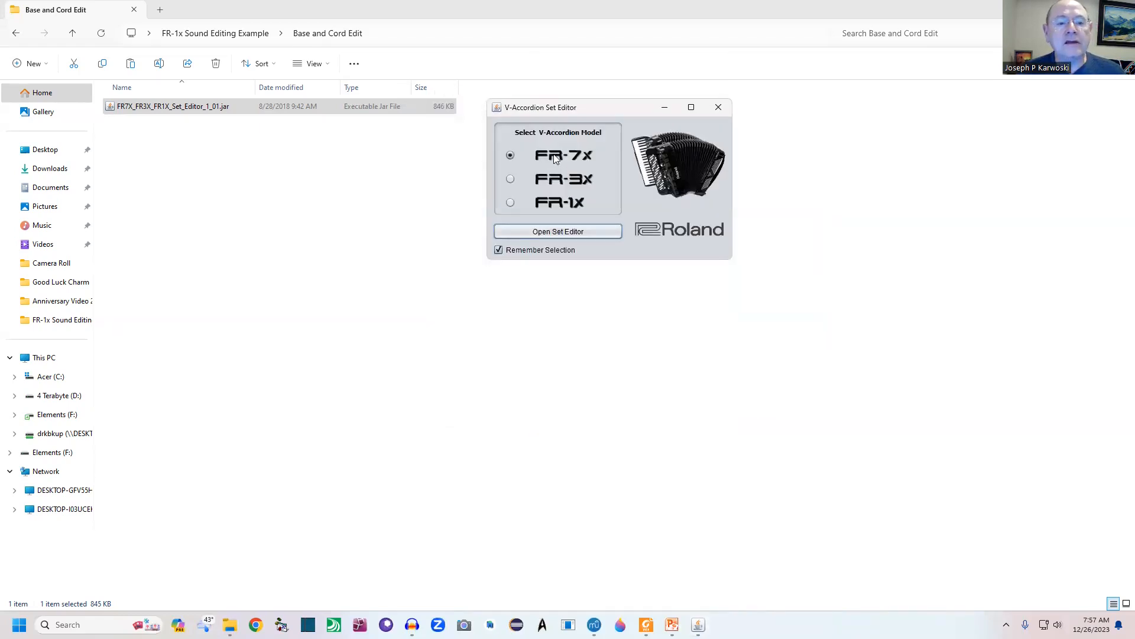
pyautogui.click(543, 233)
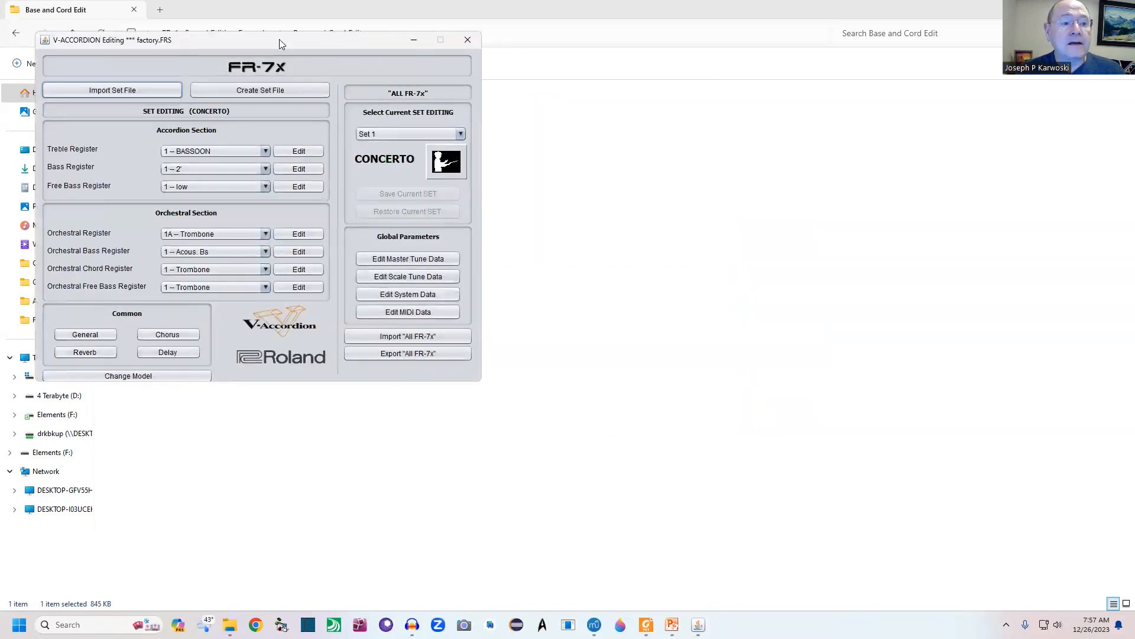
pyautogui.moveTo(285, 39); pyautogui.dragTo(641, 81)
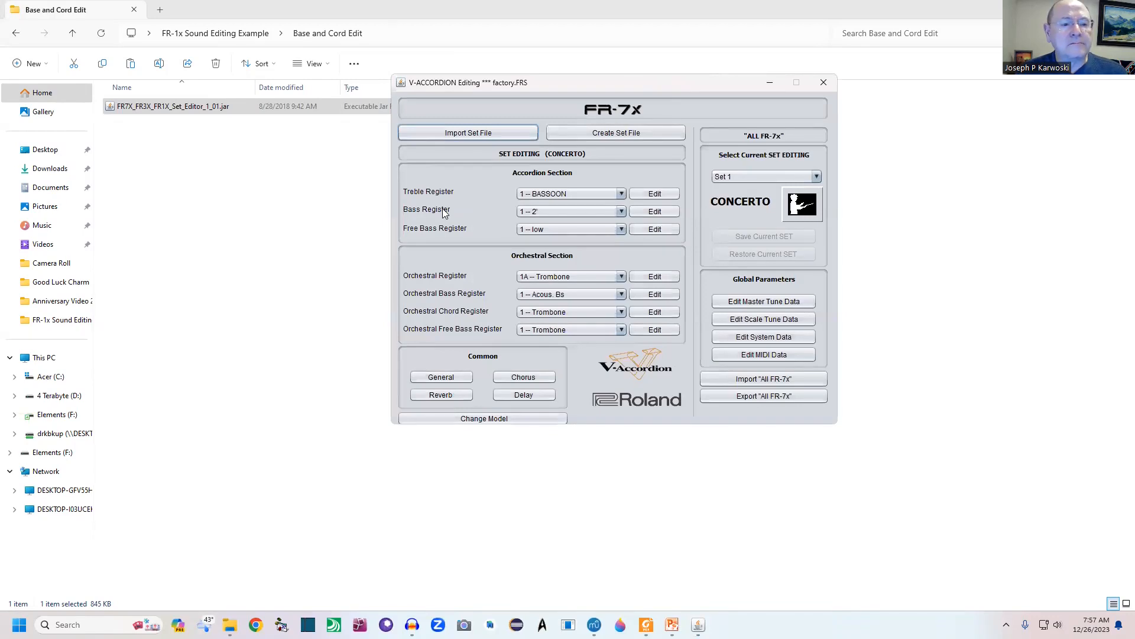
# Select bass register 5 (8'4'2') in the accordion section and open it for editing
pyautogui.click(620, 213)
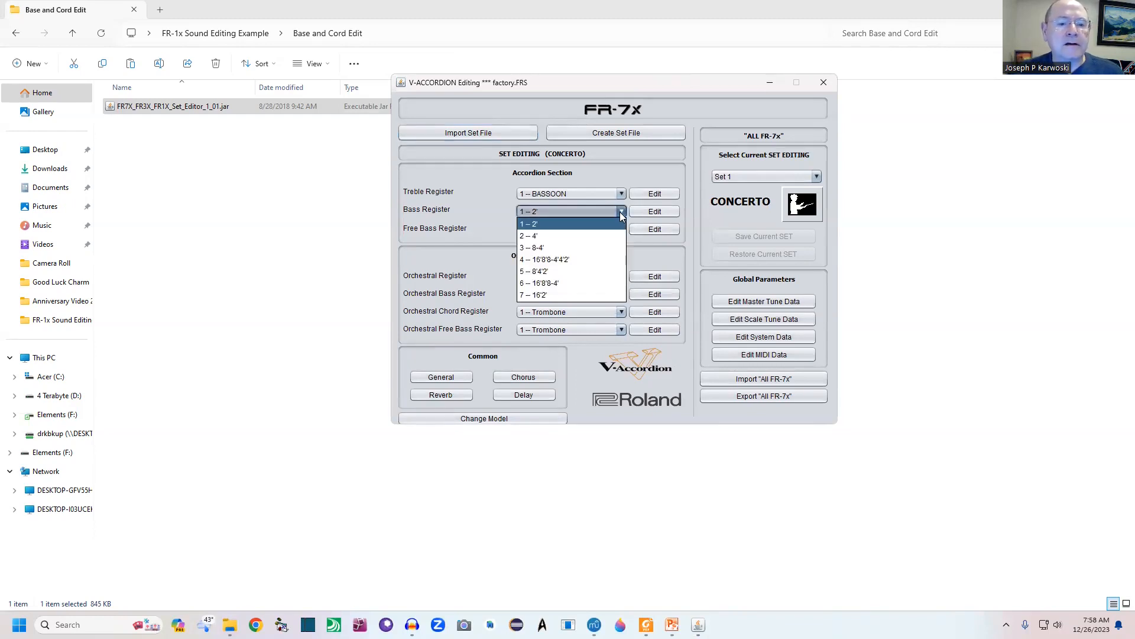
pyautogui.click(588, 272)
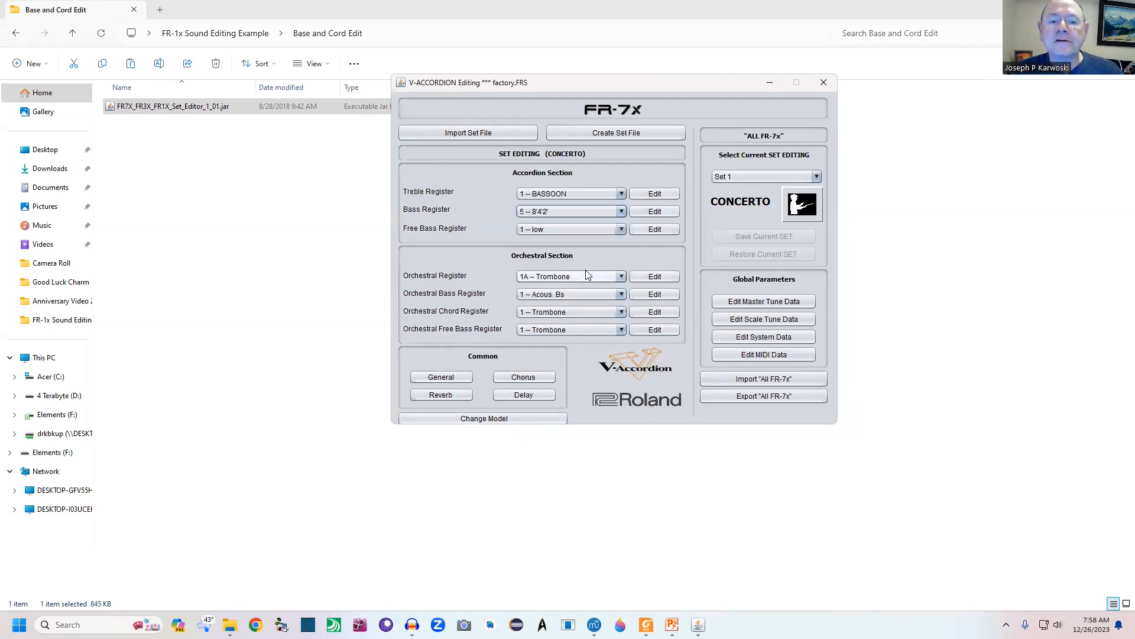
pyautogui.click(663, 211)
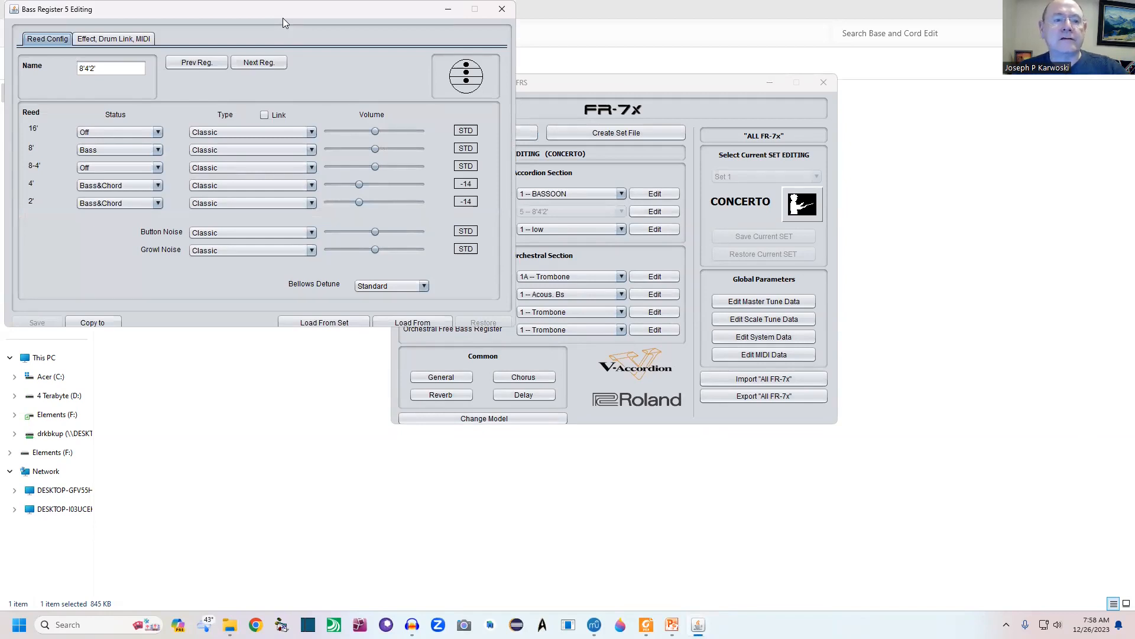
pyautogui.moveTo(282, 18); pyautogui.dragTo(609, 81)
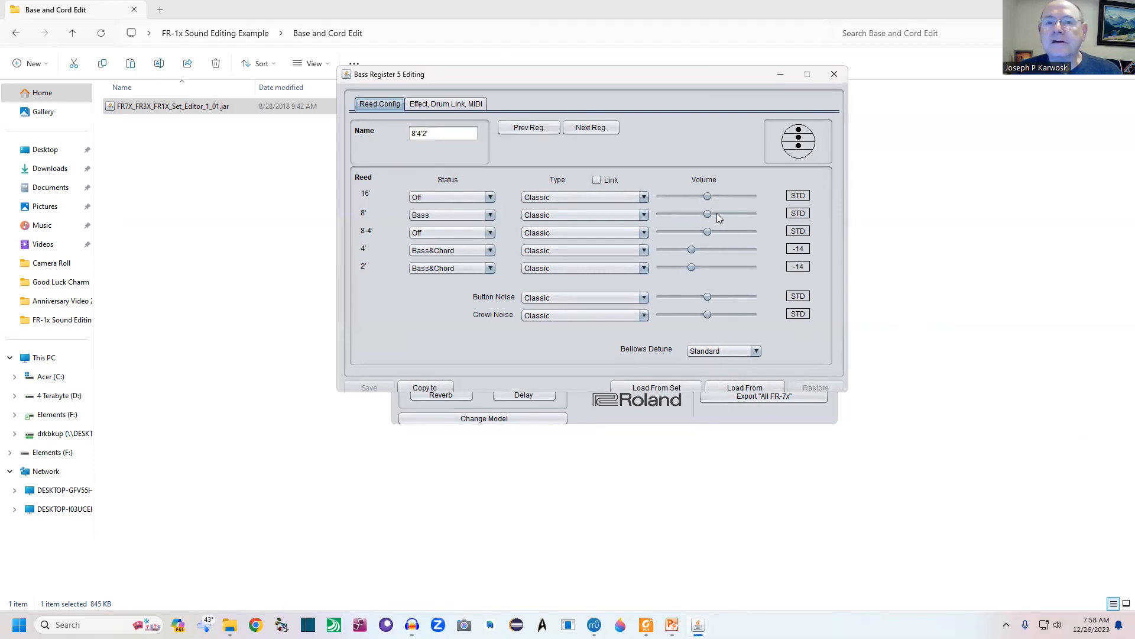
# Set the MIDI transmission octave to -3 for bass and +3 for chord, and save and close the register
pyautogui.click(456, 104)
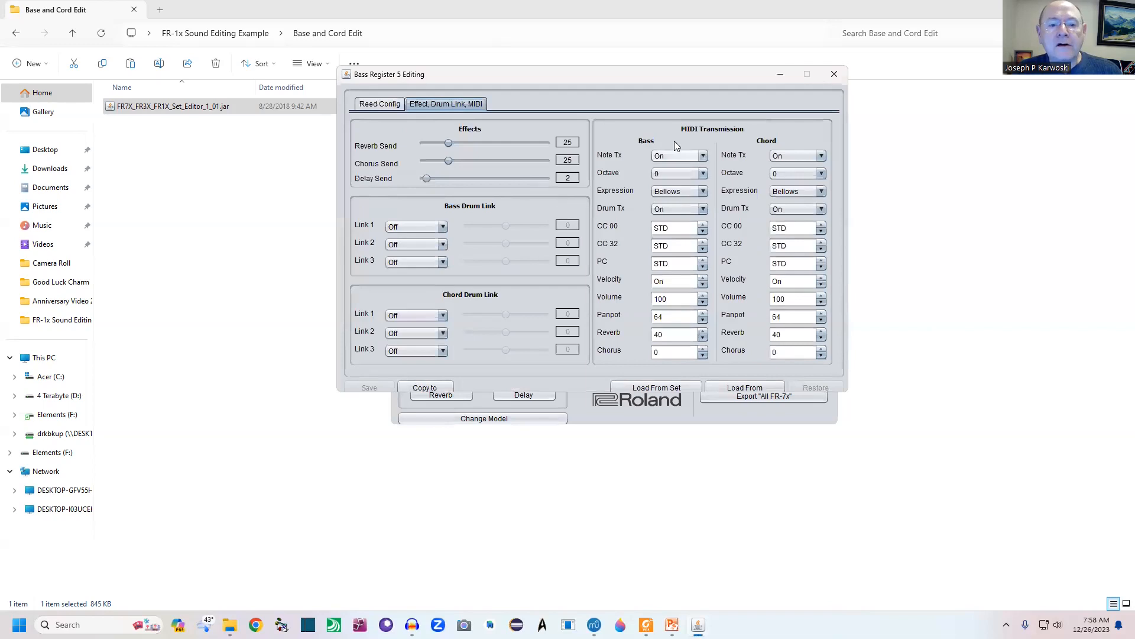
pyautogui.click(703, 175)
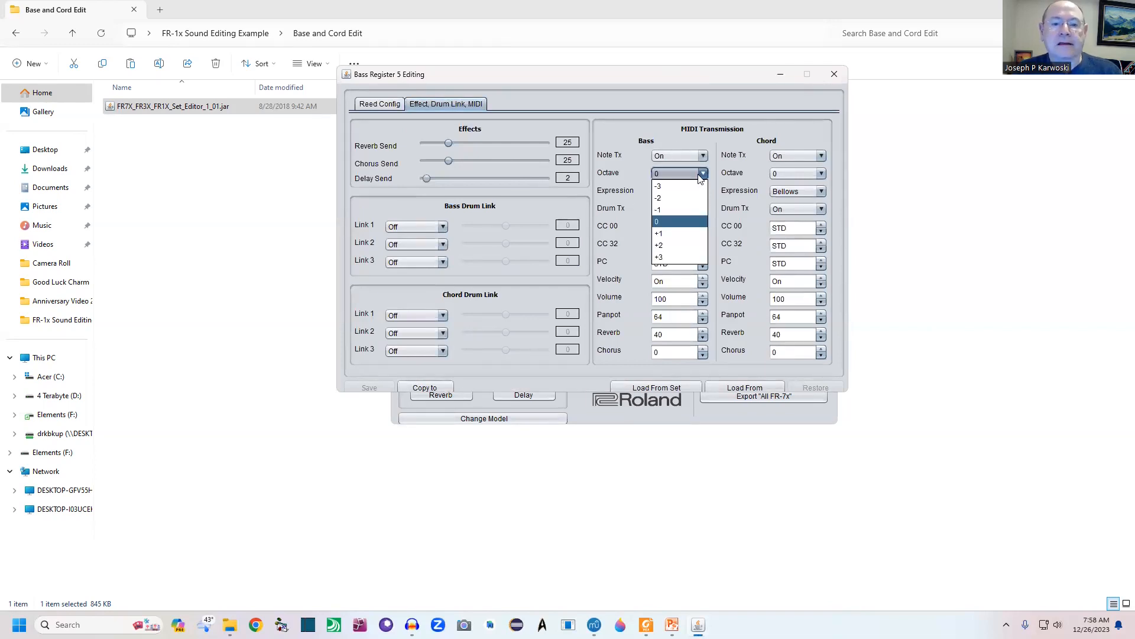
pyautogui.click(677, 186)
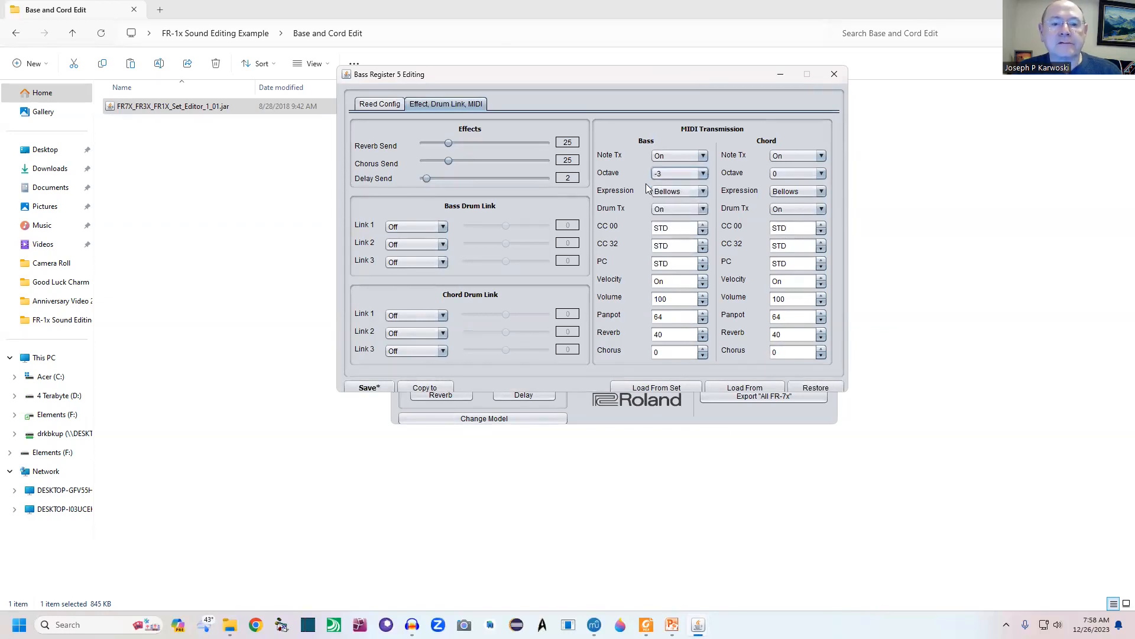
pyautogui.click(821, 173)
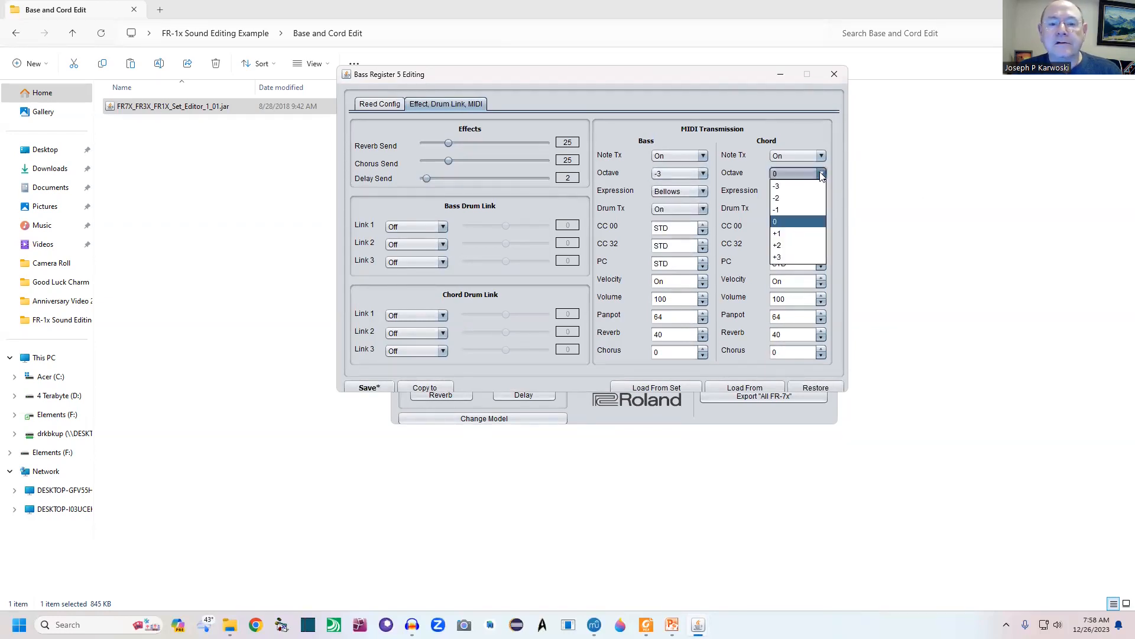
pyautogui.click(793, 258)
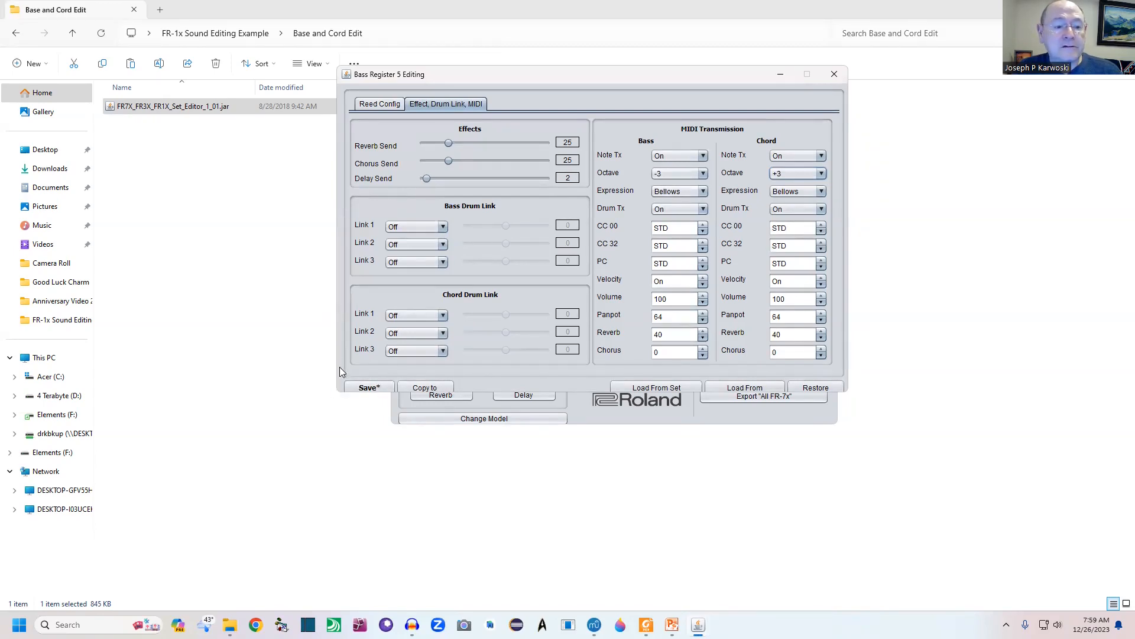
pyautogui.click(350, 384)
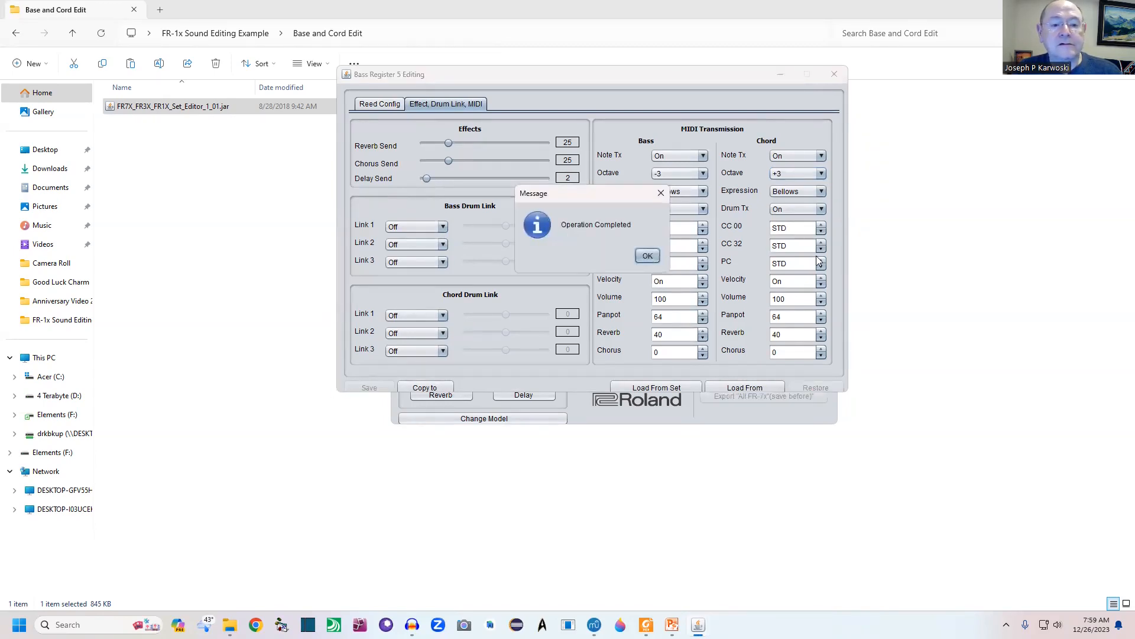
pyautogui.click(648, 256)
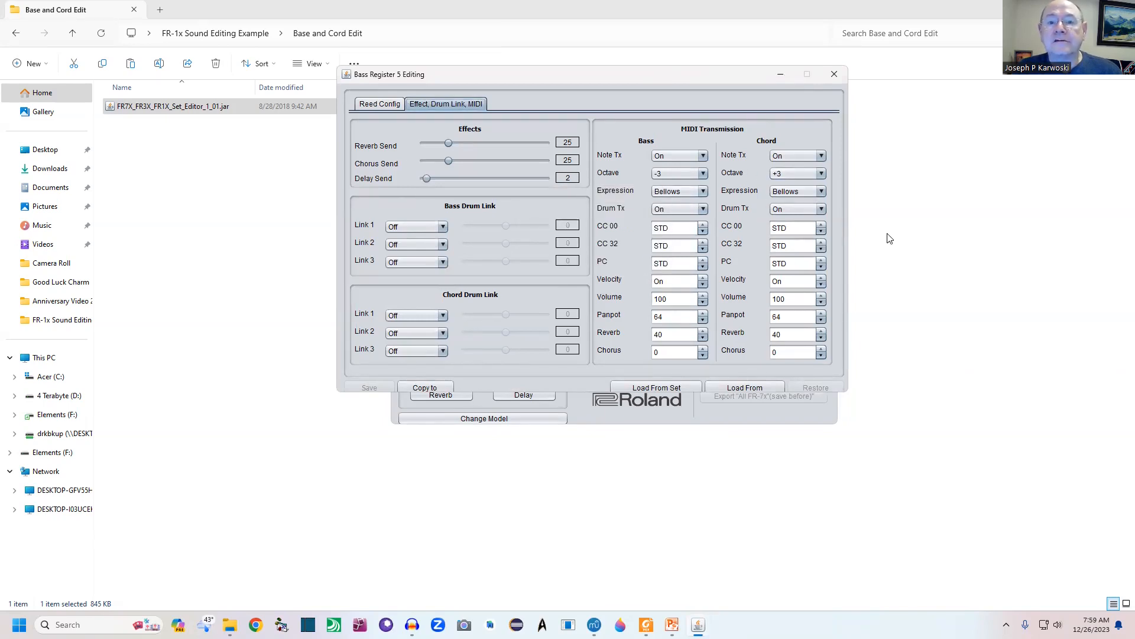
pyautogui.click(832, 75)
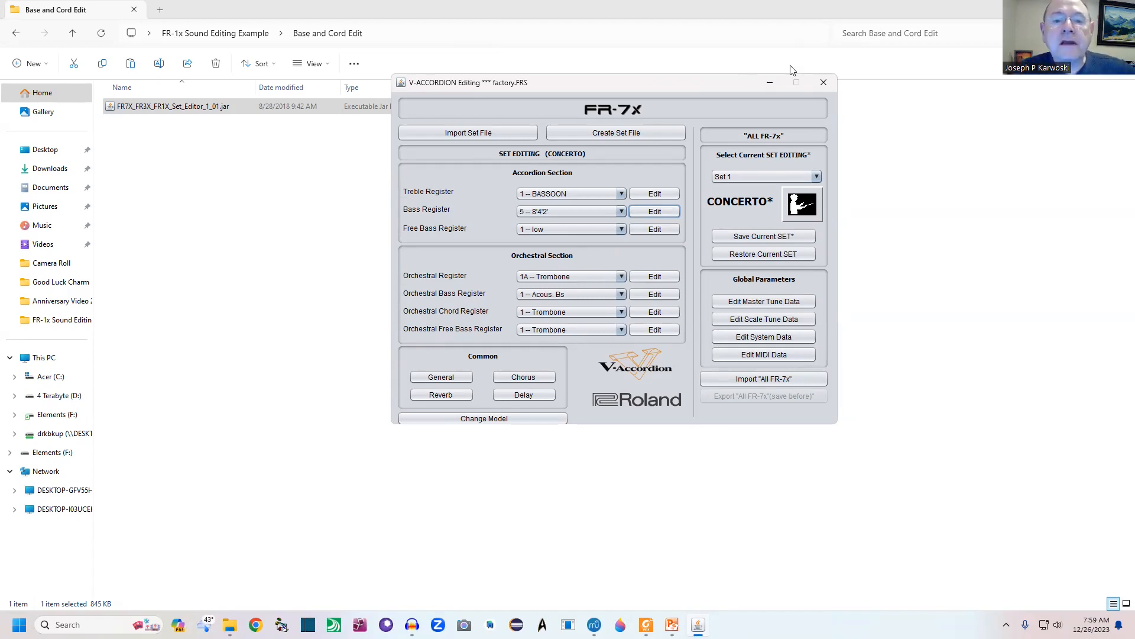
# Create a set file from the FR-7x set, saving it as FR7X.SET in the Base and Cord Edit folder
pyautogui.click(618, 137)
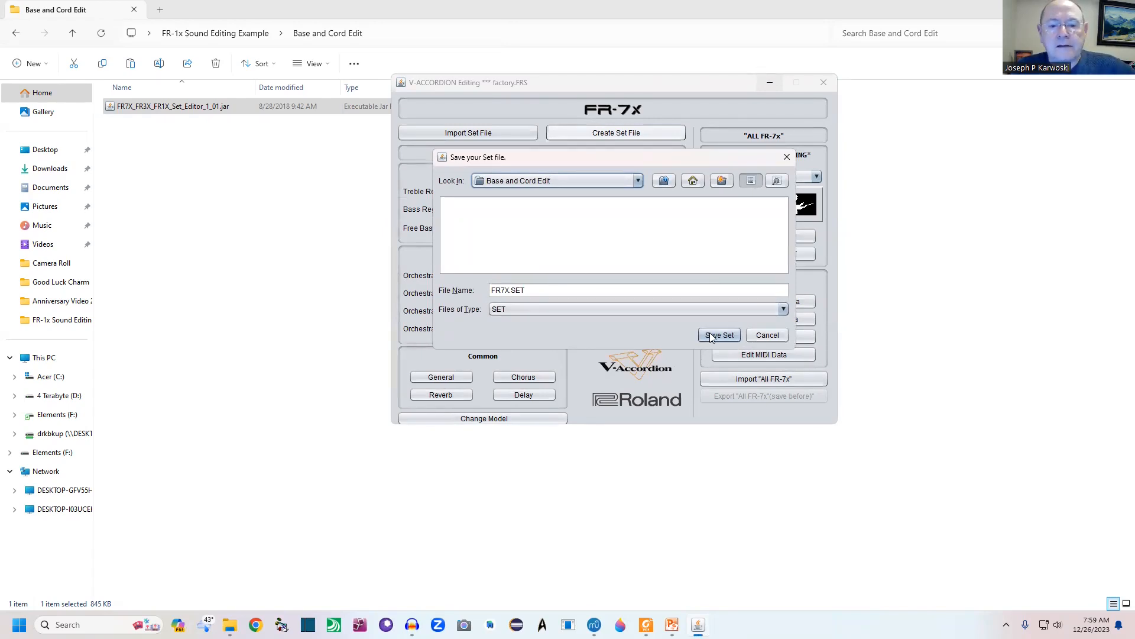
pyautogui.click(782, 310)
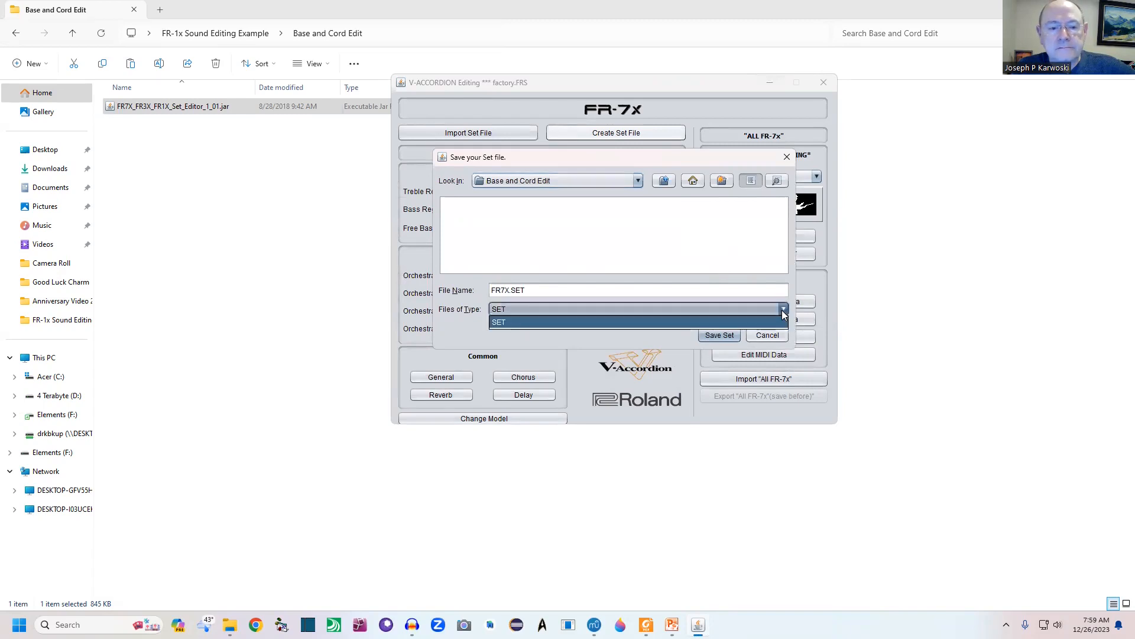
pyautogui.click(779, 308)
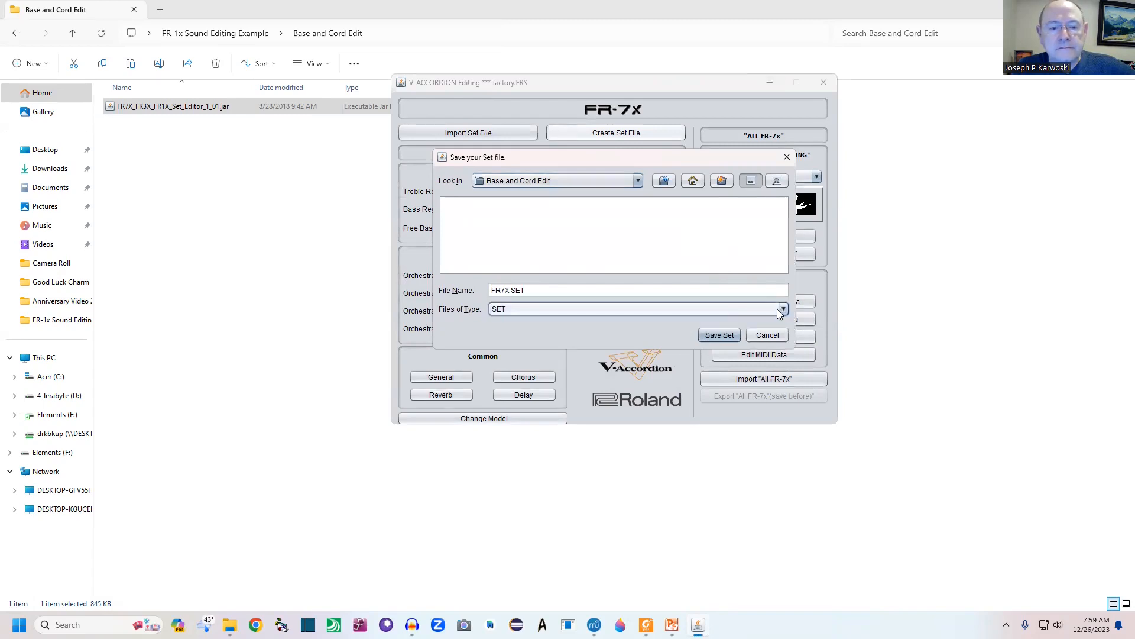
pyautogui.click(720, 336)
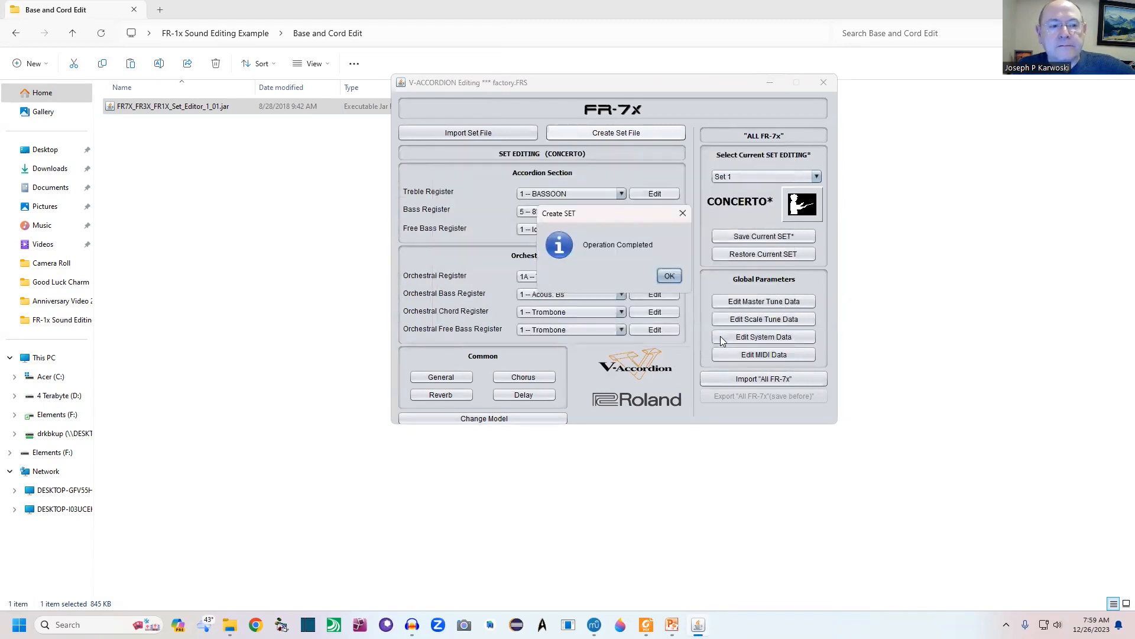
pyautogui.click(669, 276)
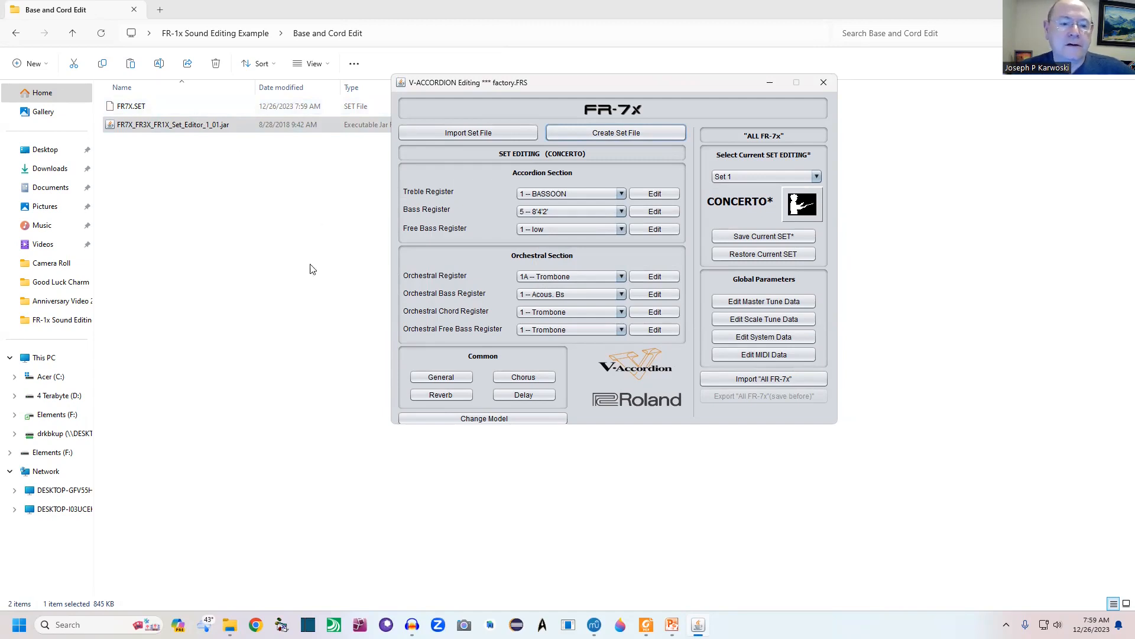
# Change the accordion model to FR-1x, continuing without saving the current set, and open its set editor
pyautogui.click(462, 420)
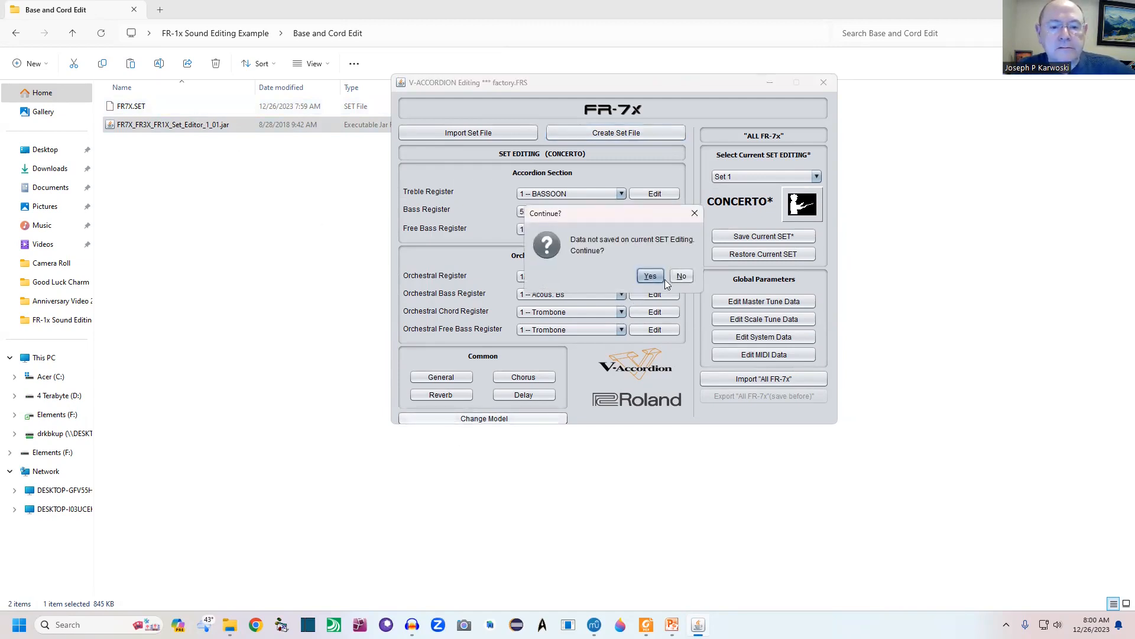
pyautogui.click(650, 276)
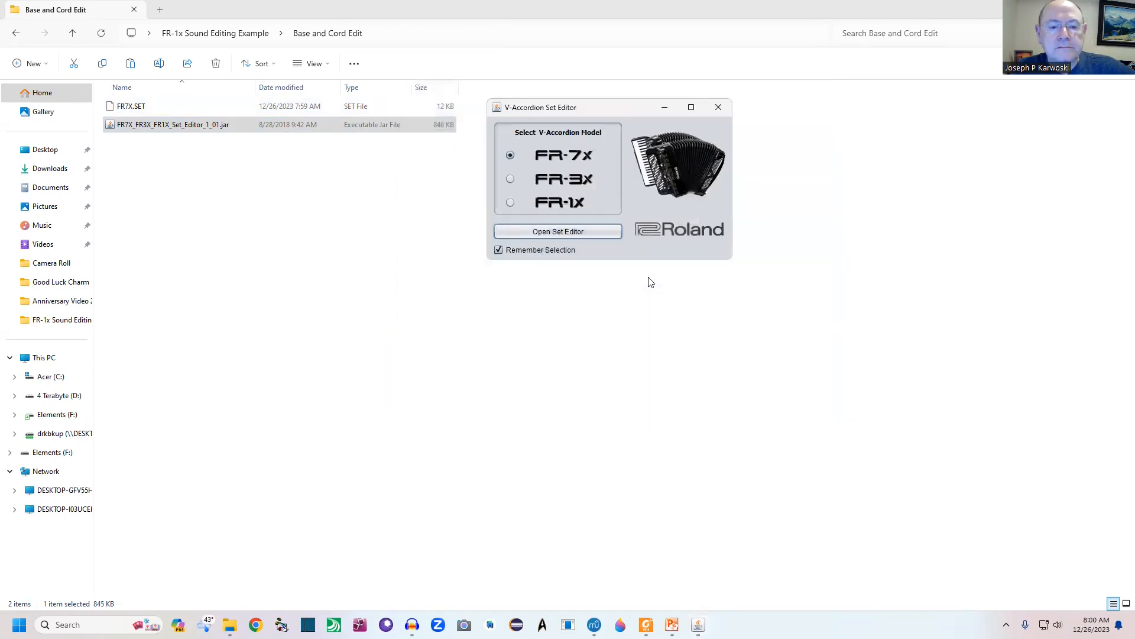
pyautogui.click(566, 205)
pyautogui.click(547, 233)
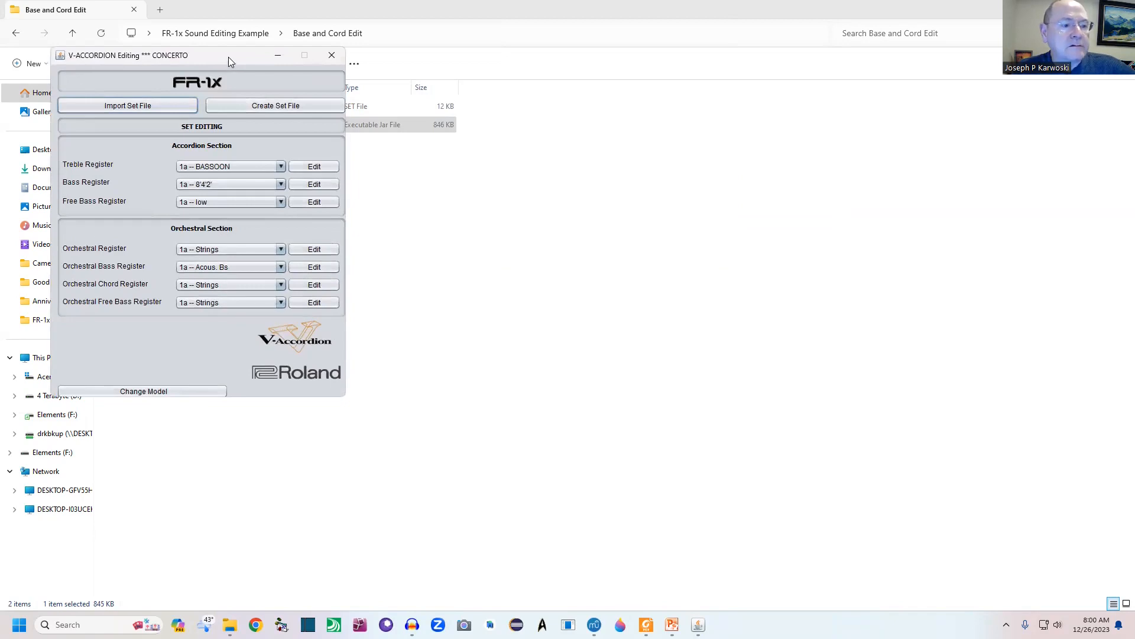
pyautogui.moveTo(239, 63); pyautogui.dragTo(635, 83)
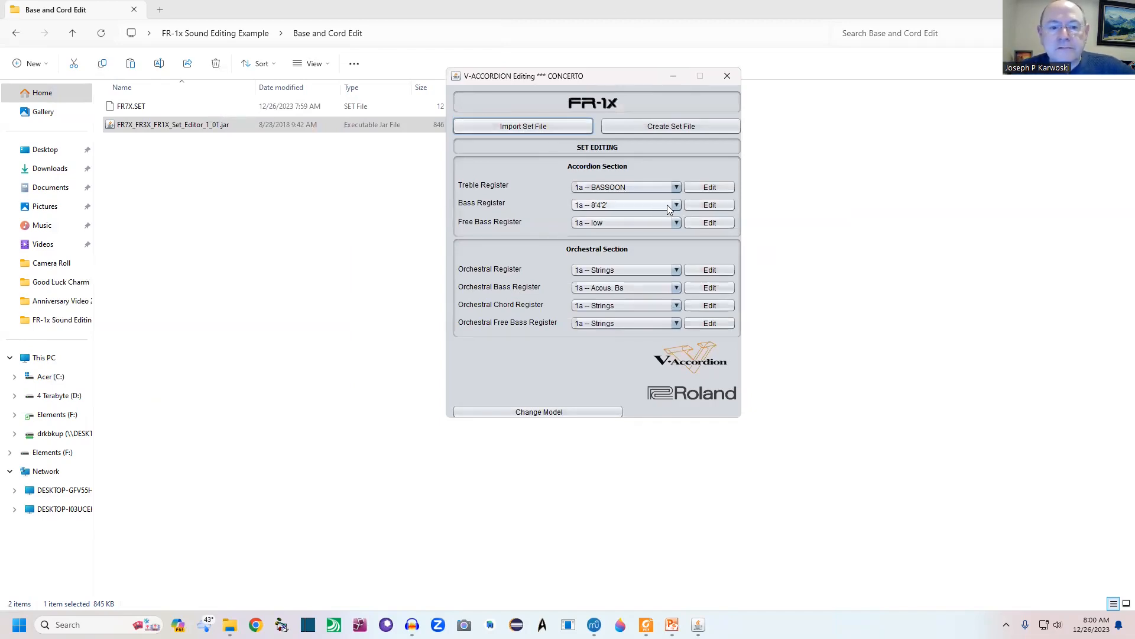
# Check the MIDI transmission octaves of FR-1x bass register 1a before importing the set, and close the register
pyautogui.click(710, 207)
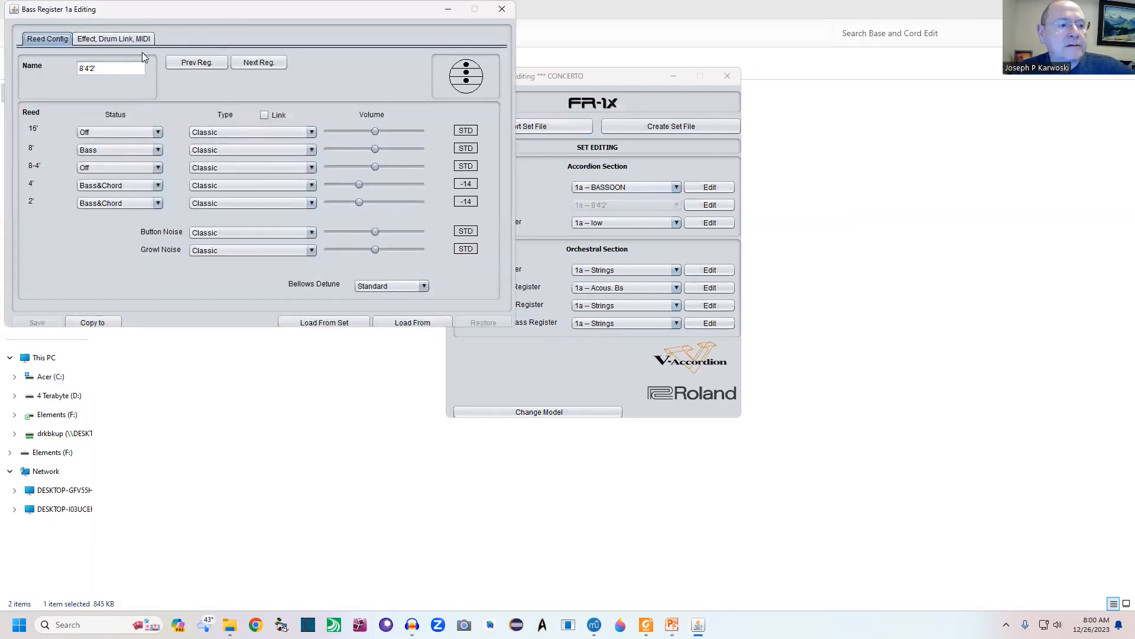
pyautogui.click(102, 42)
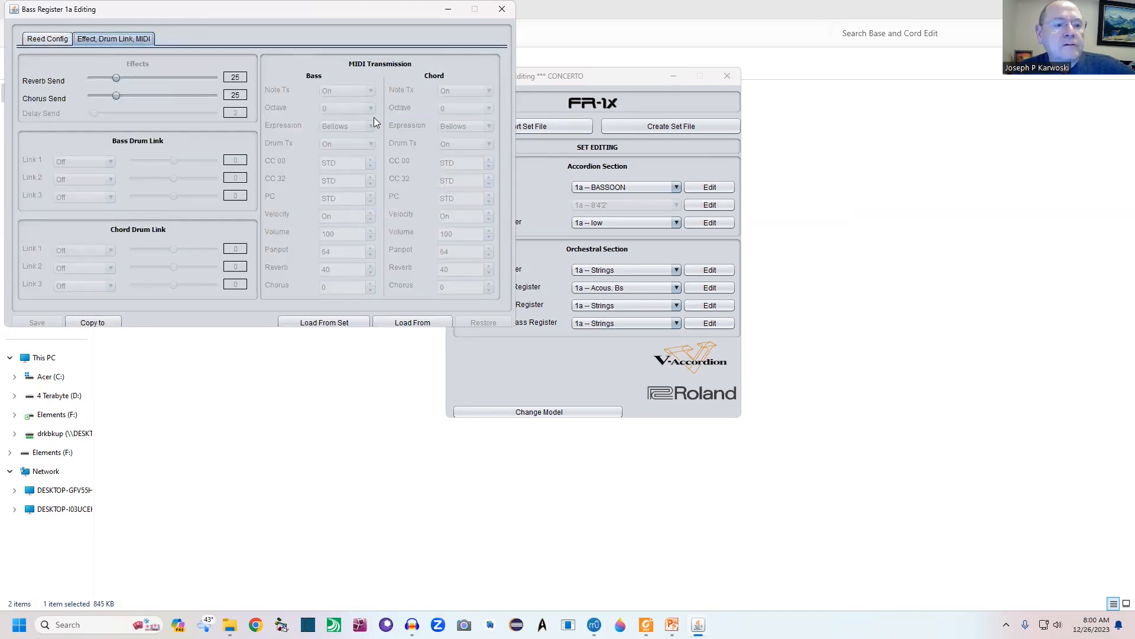
pyautogui.click(502, 9)
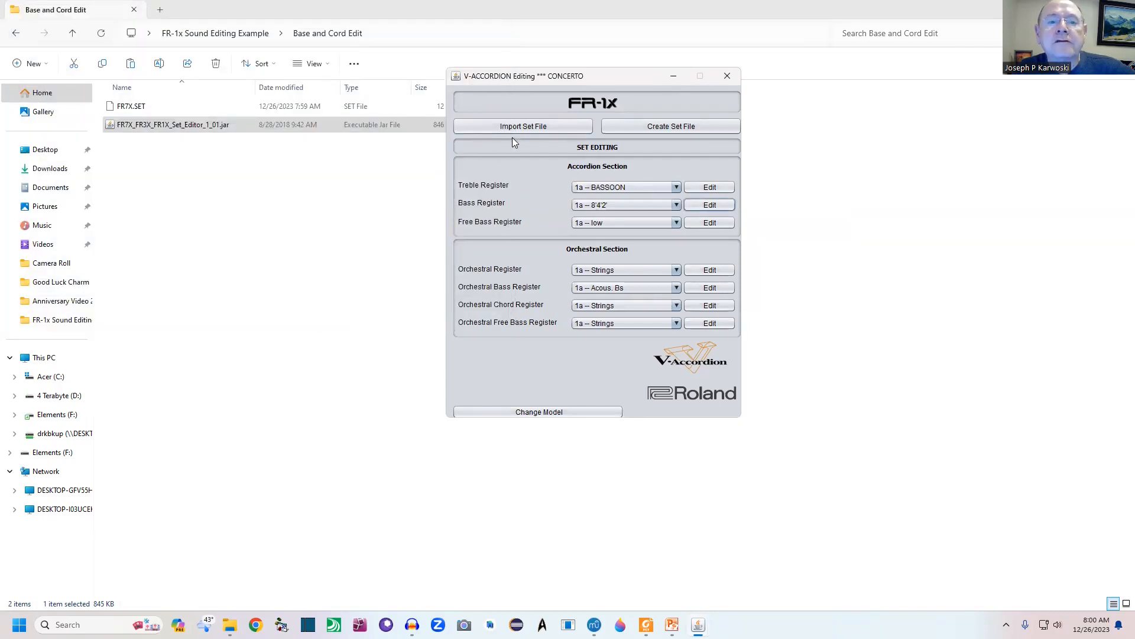
# Import the FR7X.SET file into the FR-1x set editor
pyautogui.click(524, 126)
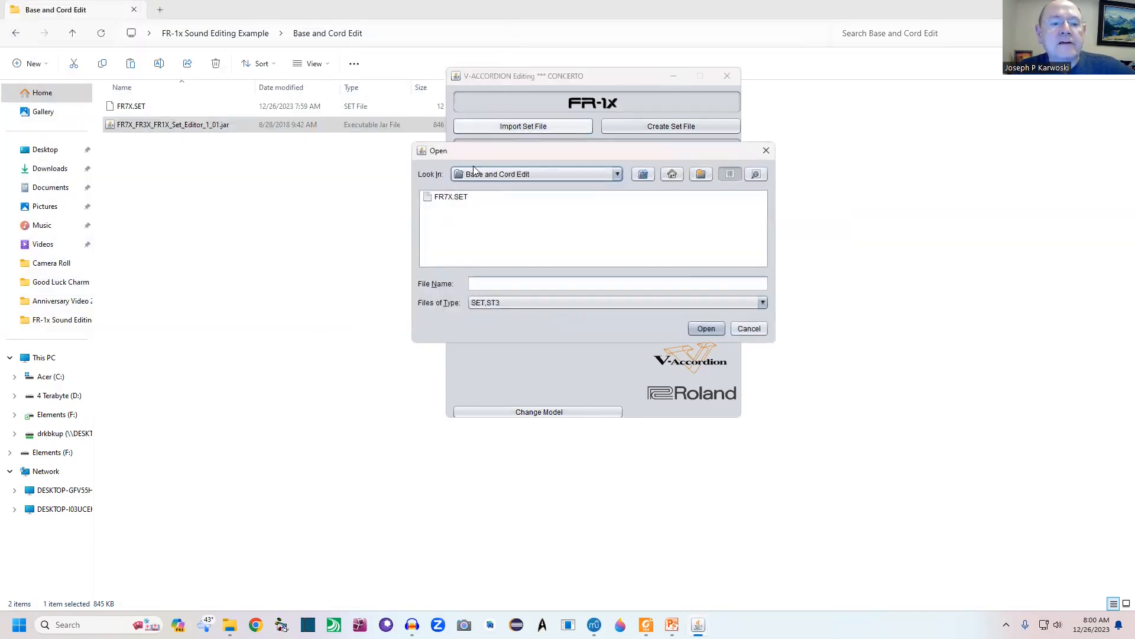
pyautogui.click(450, 197)
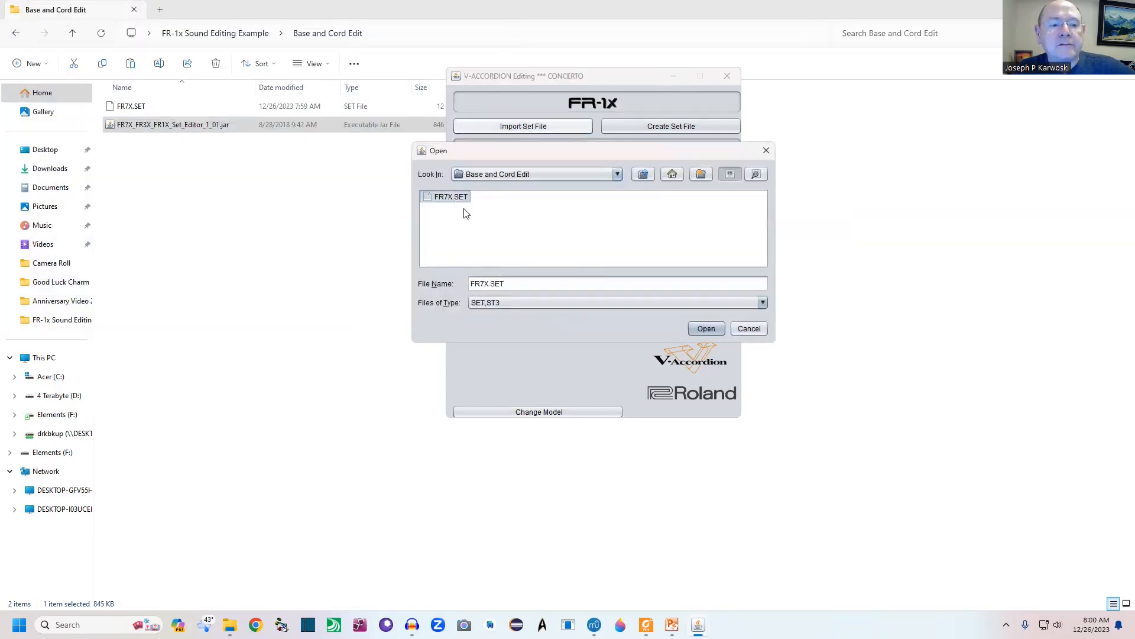
pyautogui.click(703, 331)
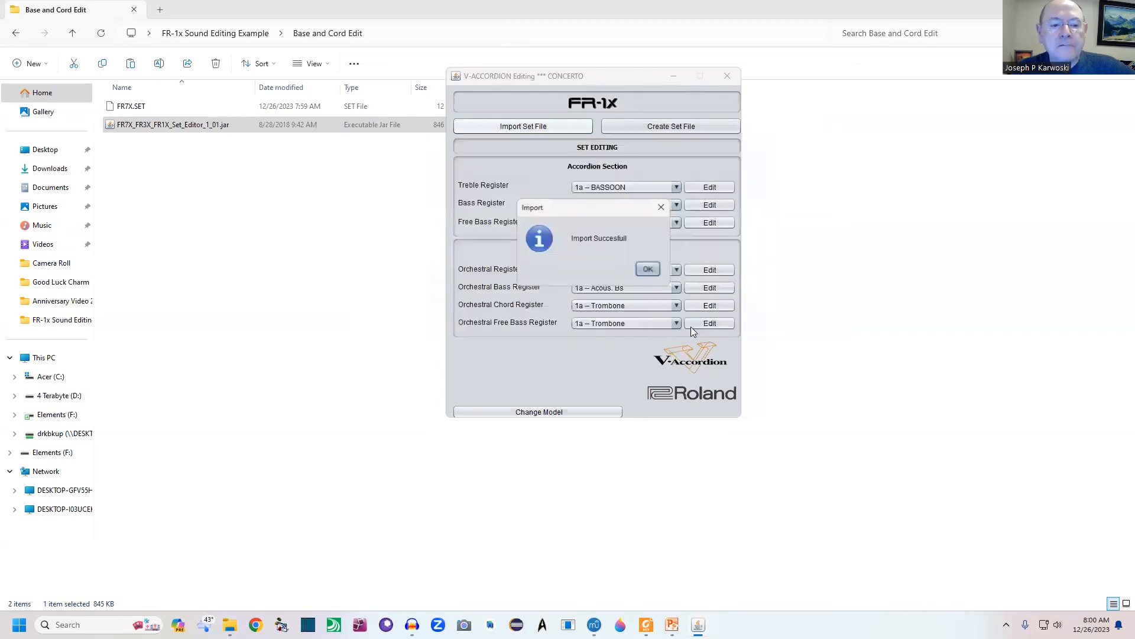
pyautogui.click(647, 268)
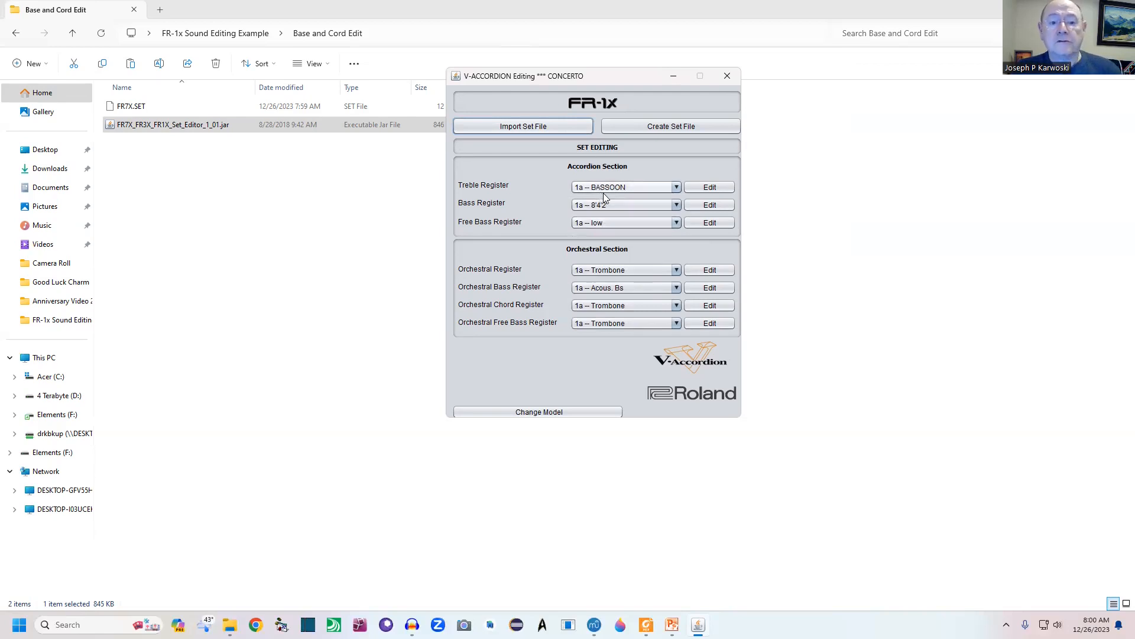
# Review the imported bass register 1a's bass and chord MIDI octaves, and close the register
pyautogui.click(709, 205)
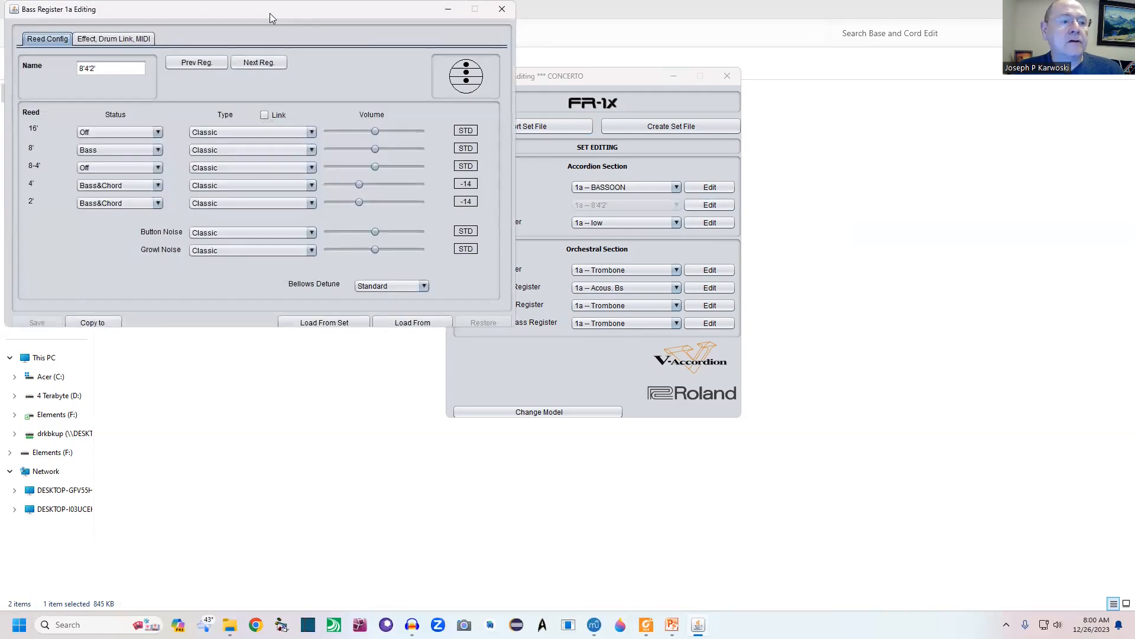
pyautogui.moveTo(288, 18); pyautogui.dragTo(662, 71)
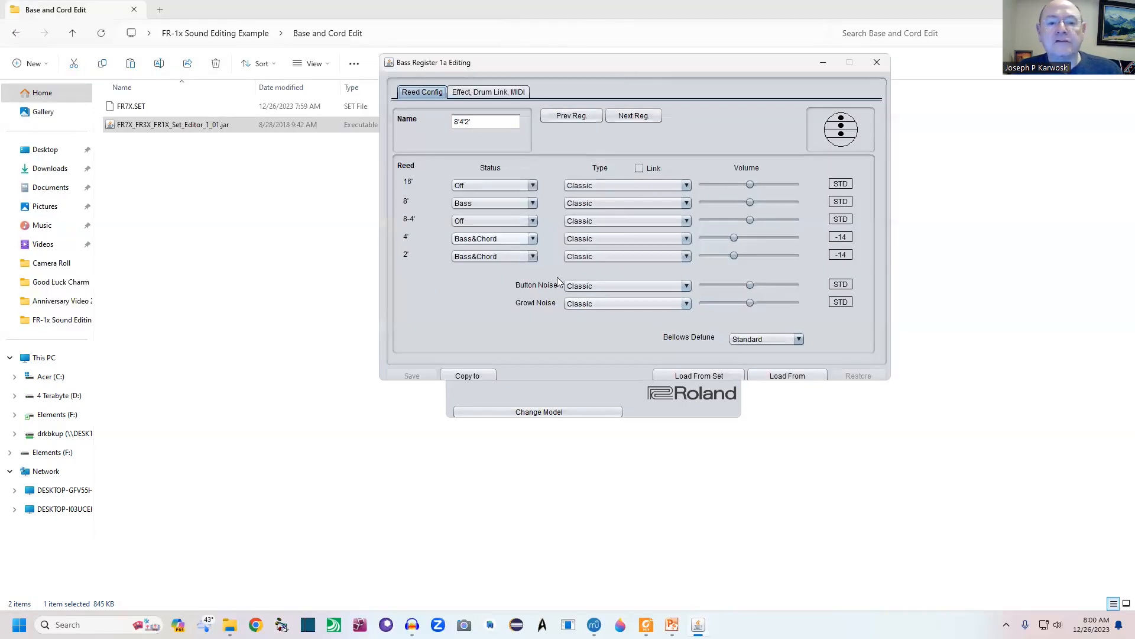
pyautogui.click(486, 94)
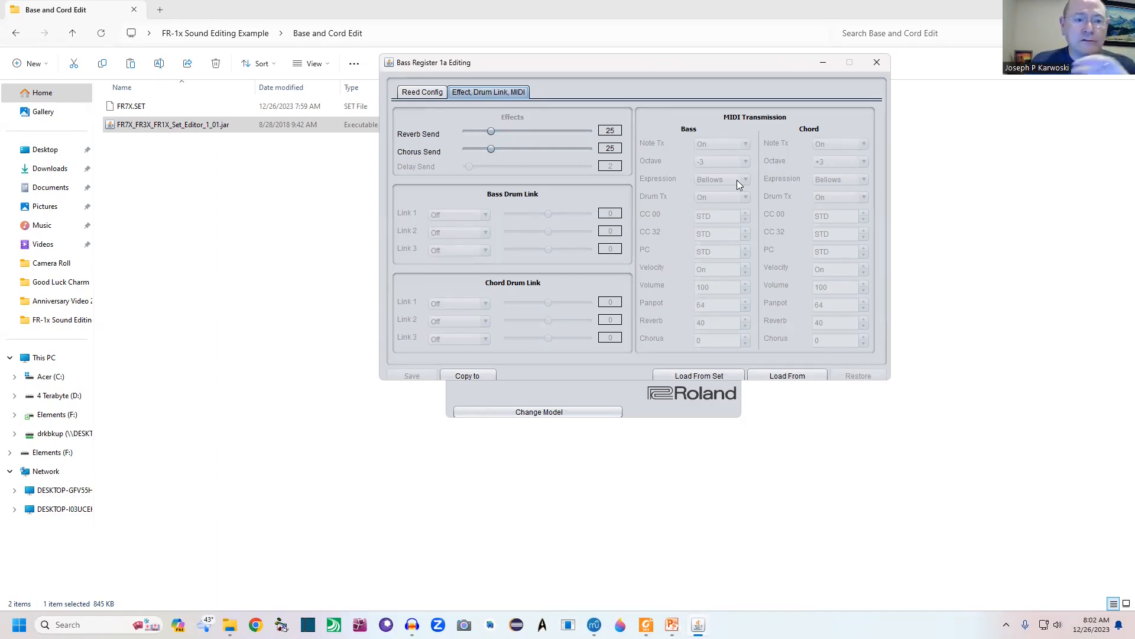
pyautogui.click(876, 66)
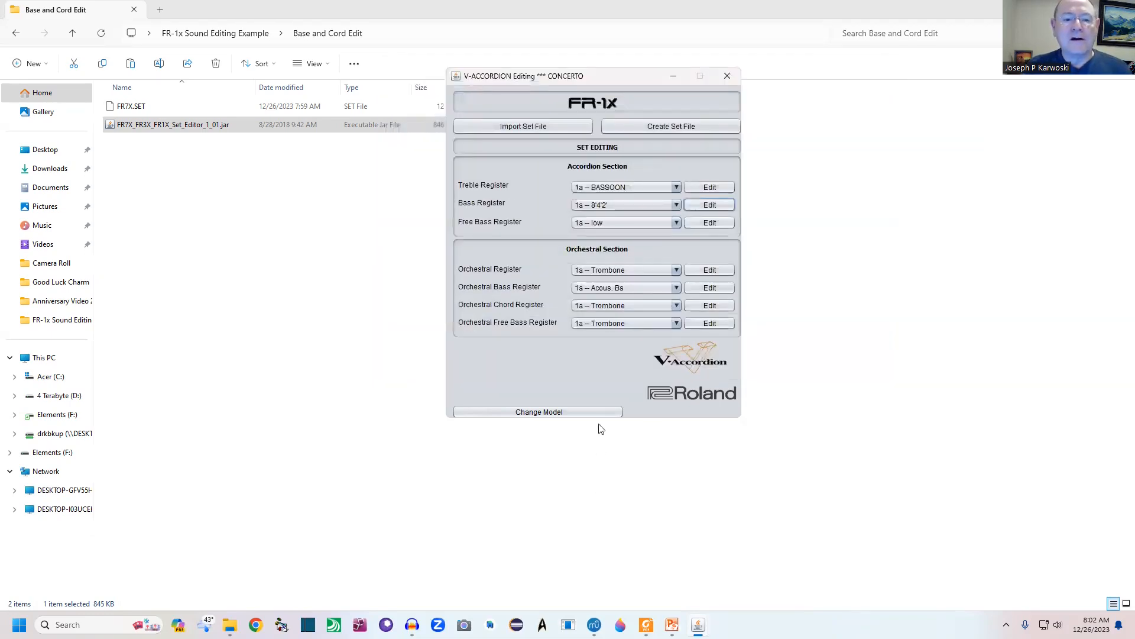